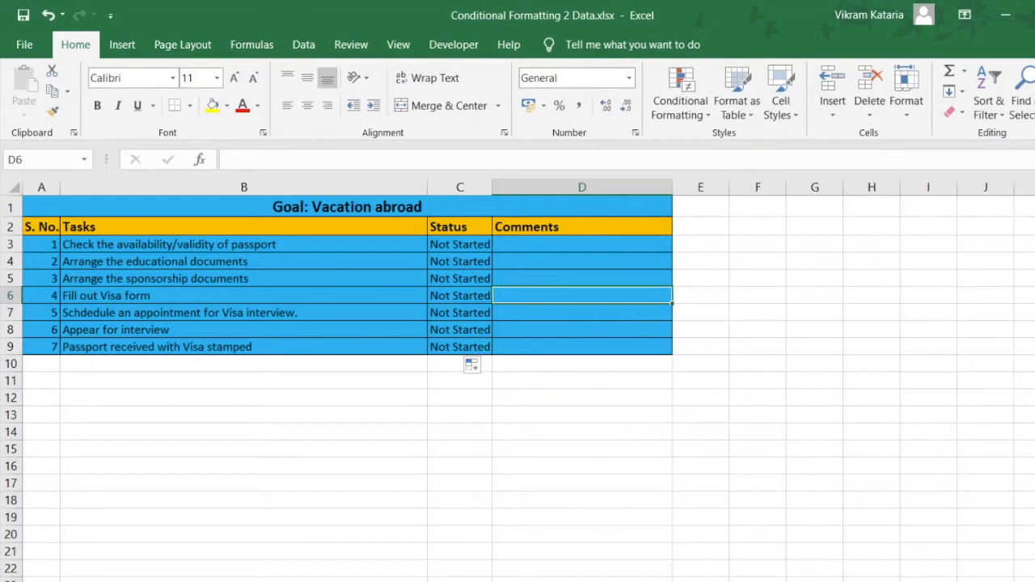
# Set the educational documents task's status in C4 to Completed and the interview appointment task's status in C7 to In-Progress
pyautogui.click(477, 308)
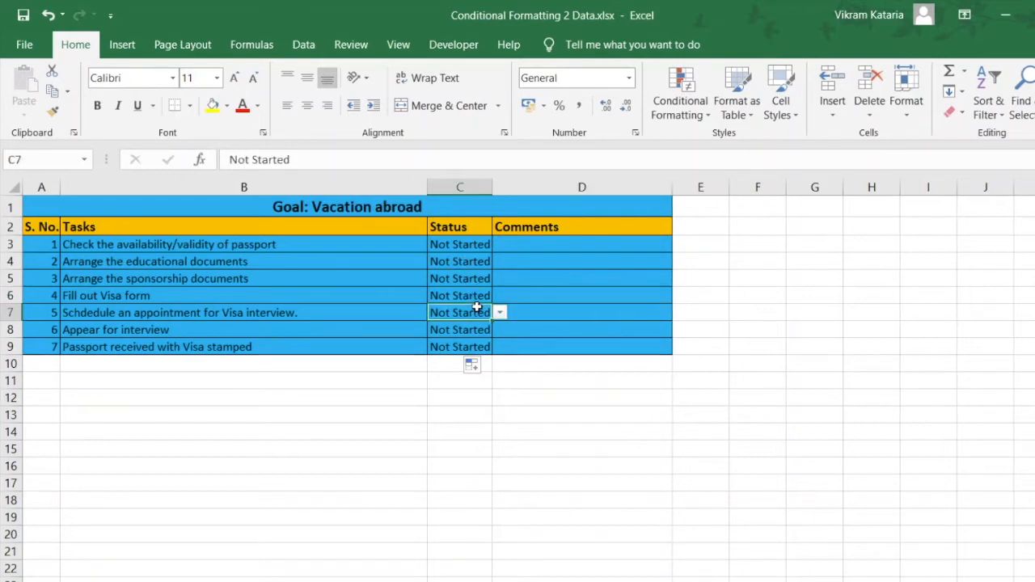
pyautogui.click(483, 265)
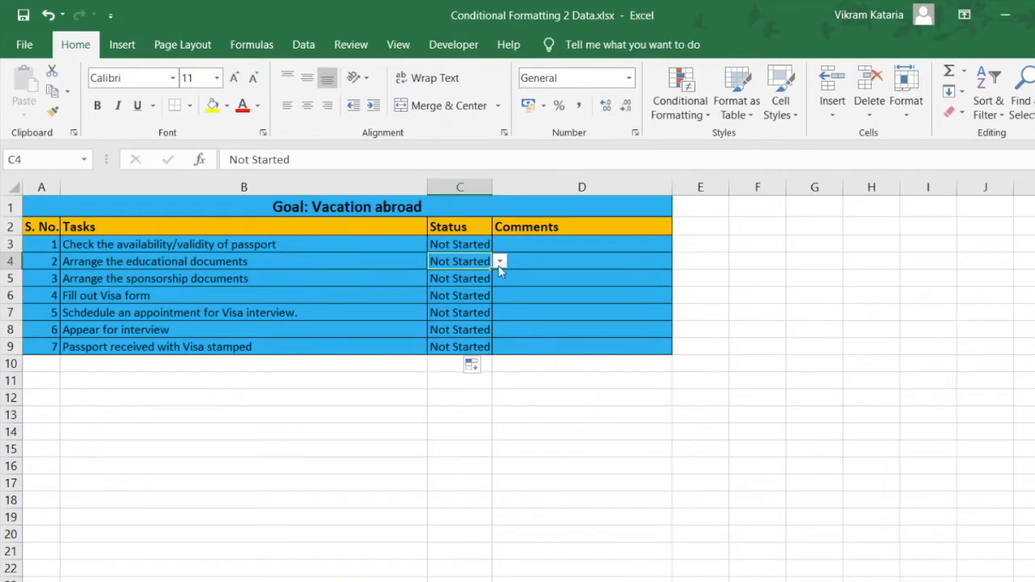
pyautogui.click(499, 262)
pyautogui.click(477, 300)
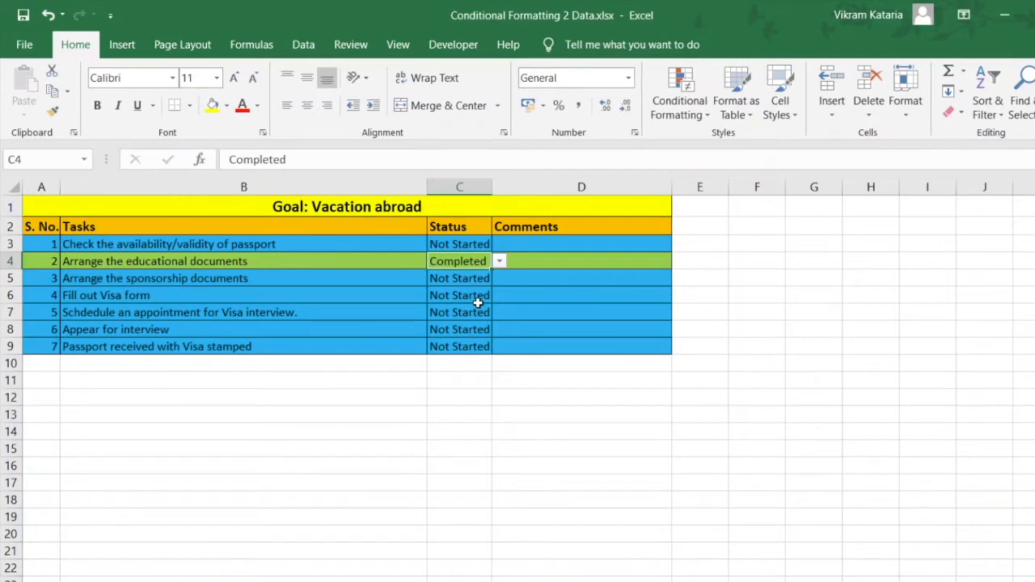
pyautogui.click(485, 312)
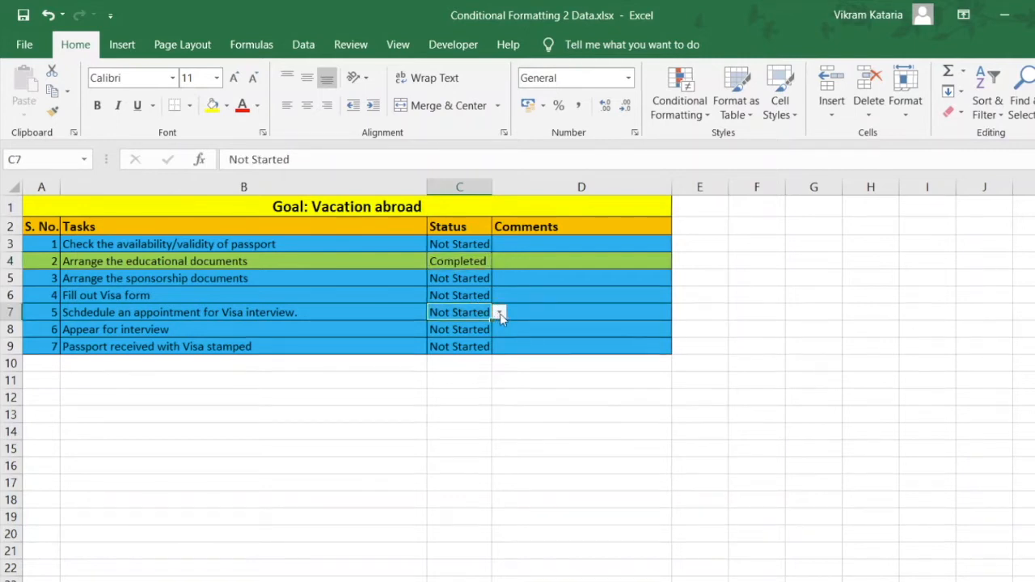
pyautogui.click(499, 313)
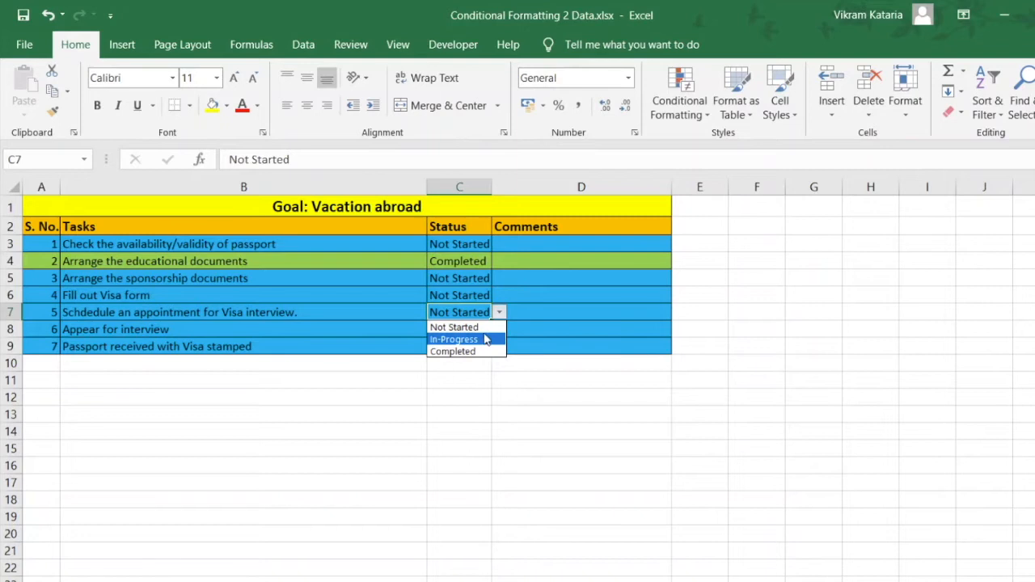
pyautogui.click(476, 341)
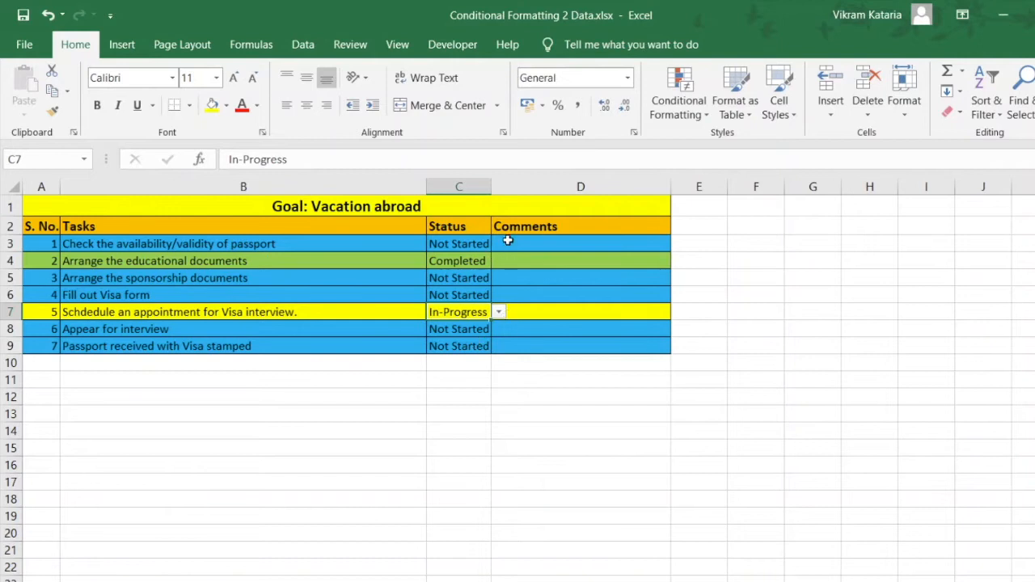
# Fill the Not Started status from C3 down through C9
pyautogui.click(474, 243)
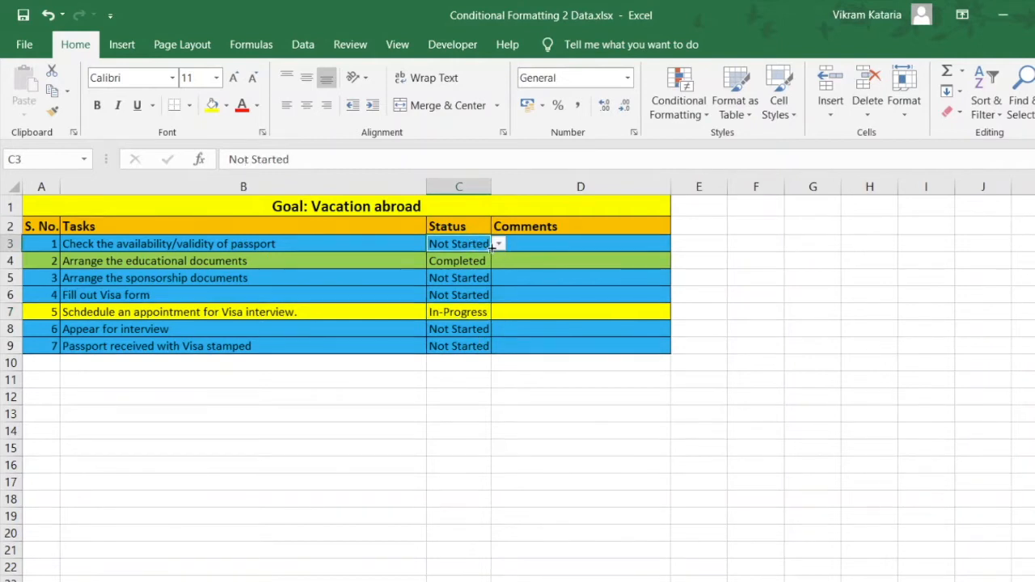
pyautogui.moveTo(490, 249); pyautogui.dragTo(486, 361)
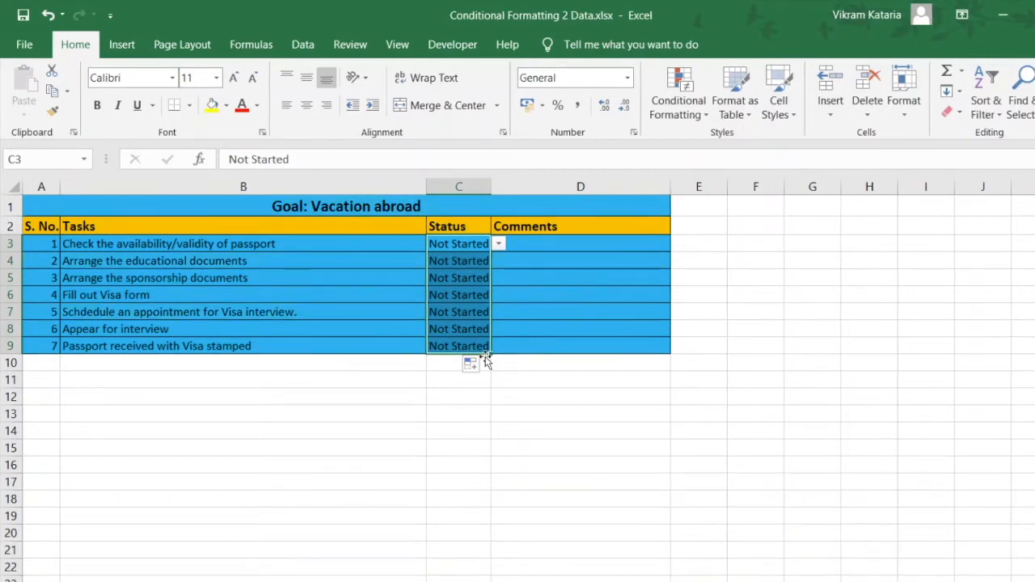
# Set the passport check task's status in C3 to Completed and fill it down through C9
pyautogui.click(483, 245)
pyautogui.click(498, 243)
pyautogui.click(477, 277)
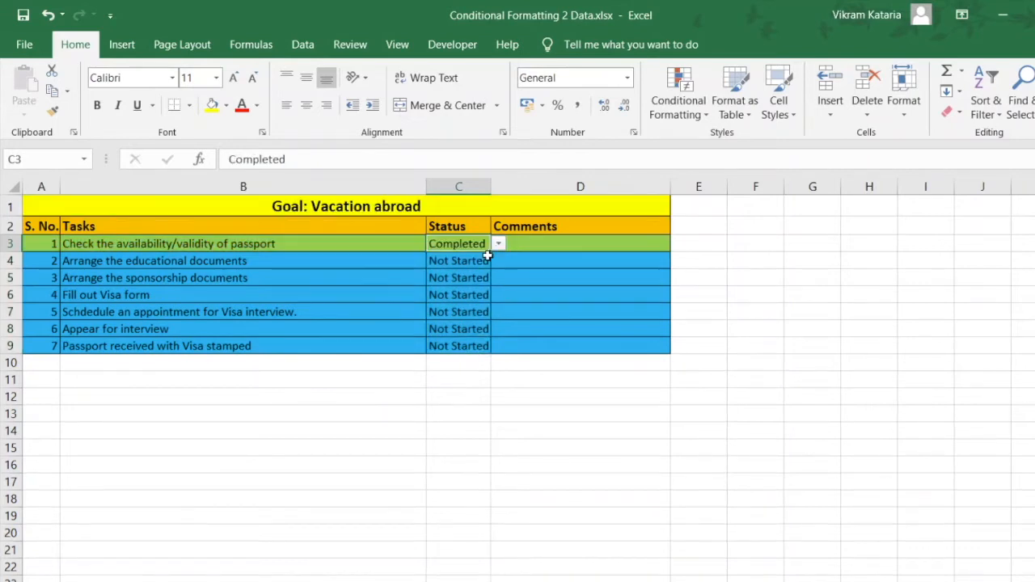
pyautogui.moveTo(490, 252); pyautogui.dragTo(486, 357)
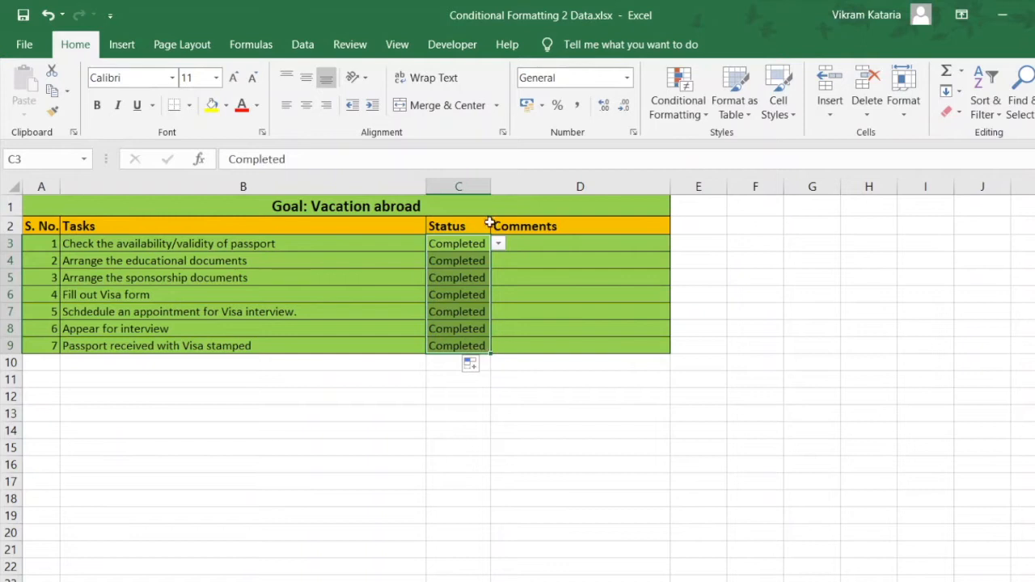
# Set the Fill out Visa form task's status in C6 to Not Started
pyautogui.click(480, 296)
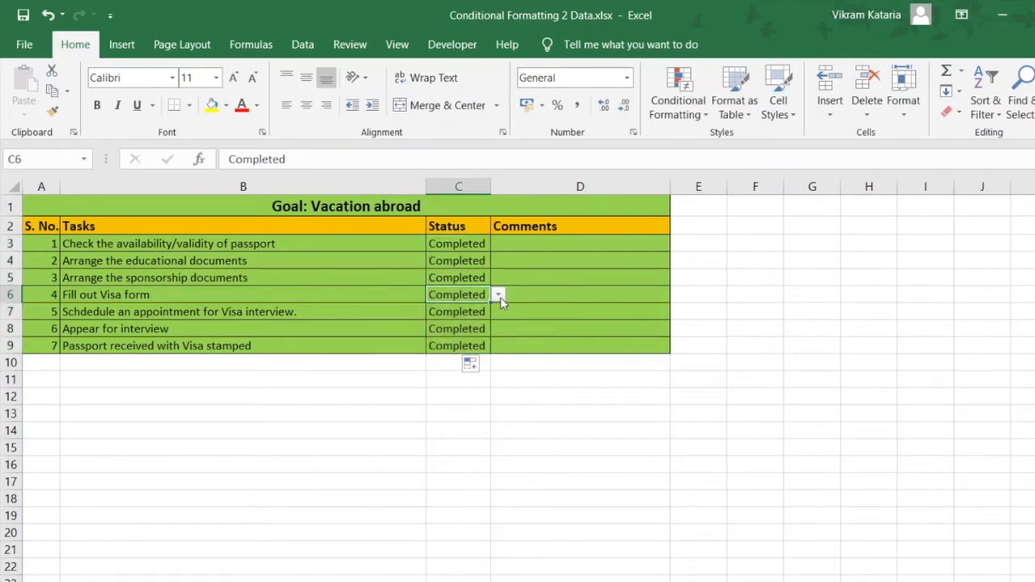
pyautogui.click(498, 295)
pyautogui.click(453, 310)
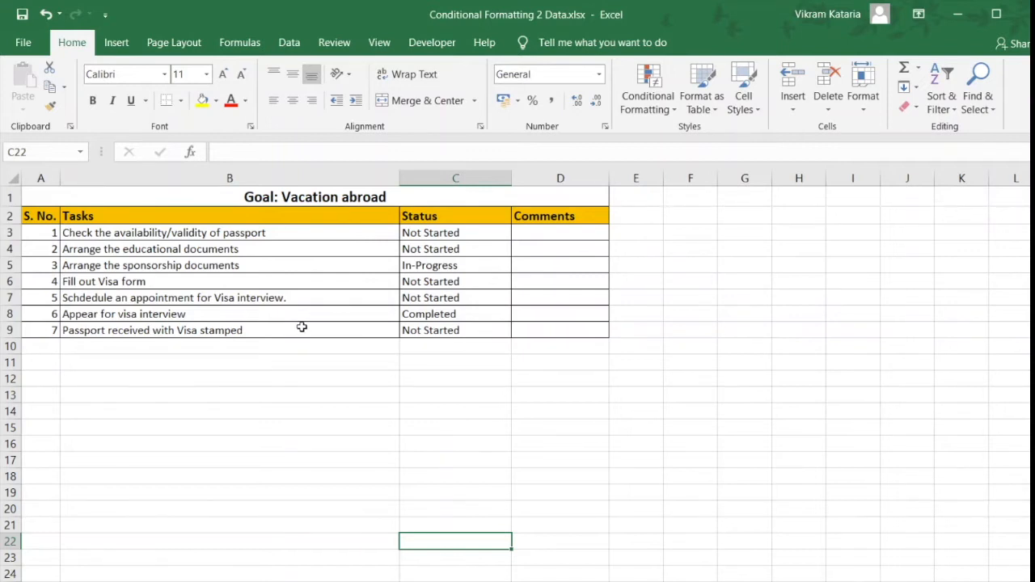
# Start a new conditional formatting rule for A3:D9 that uses a formula to determine which cells to format
pyautogui.click(47, 234)
pyautogui.moveTo(60, 240); pyautogui.dragTo(559, 332)
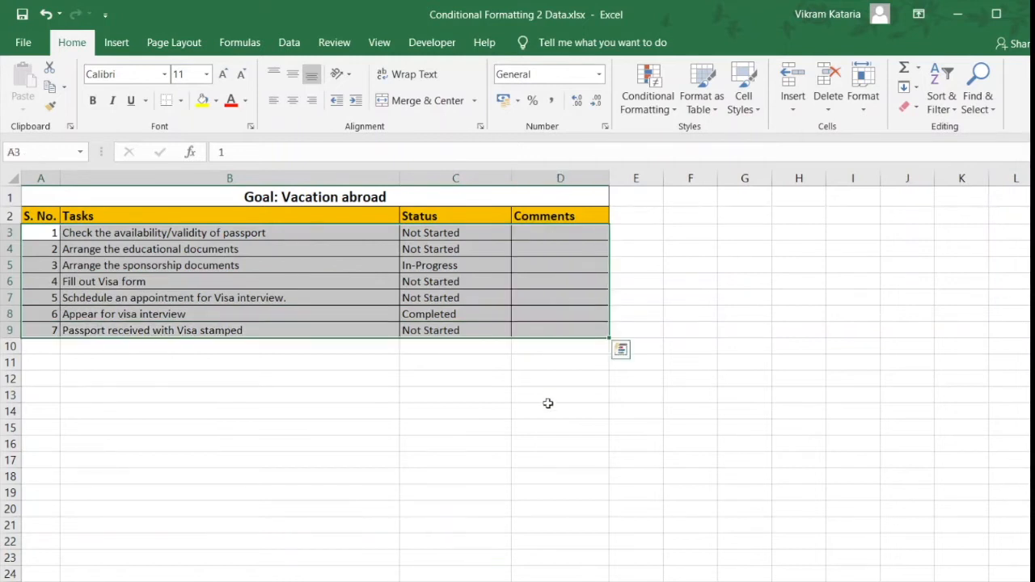
pyautogui.click(663, 112)
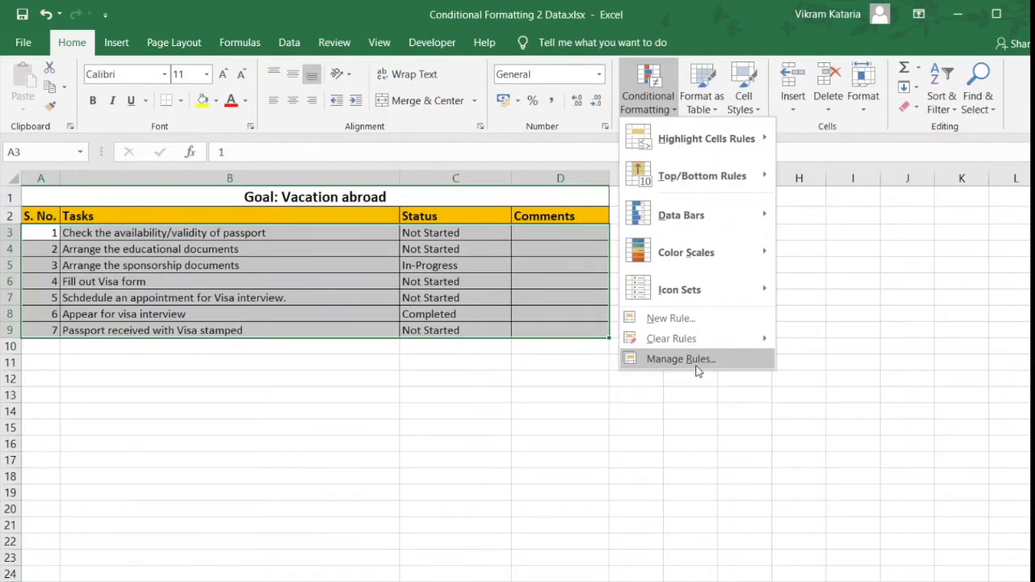
pyautogui.click(702, 323)
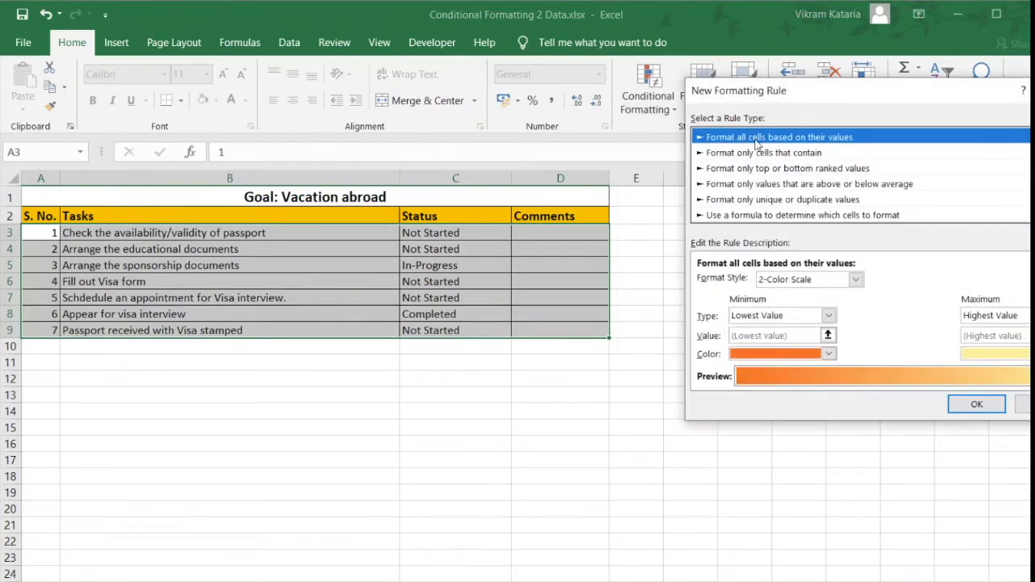
pyautogui.click(782, 217)
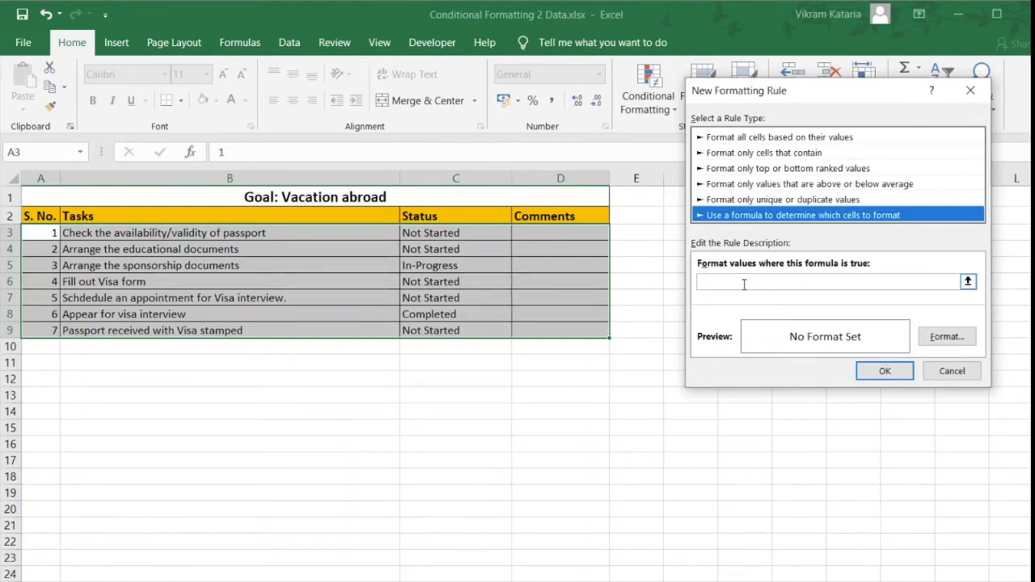
# Enter the rule formula =$C3="Not Started", keeping only the column reference absolute
pyautogui.click(744, 283)
pyautogui.write('=')
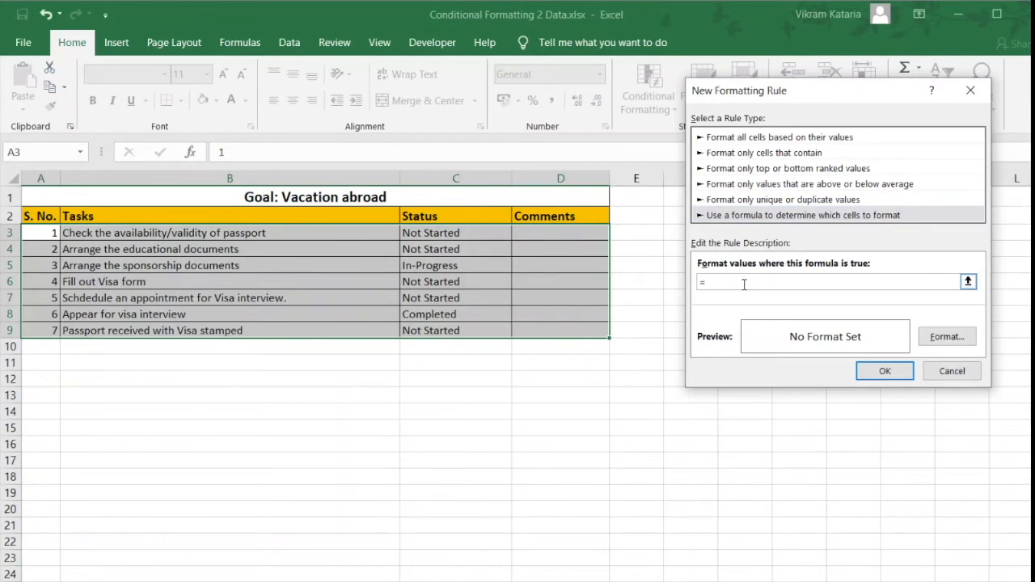
pyautogui.click(461, 233)
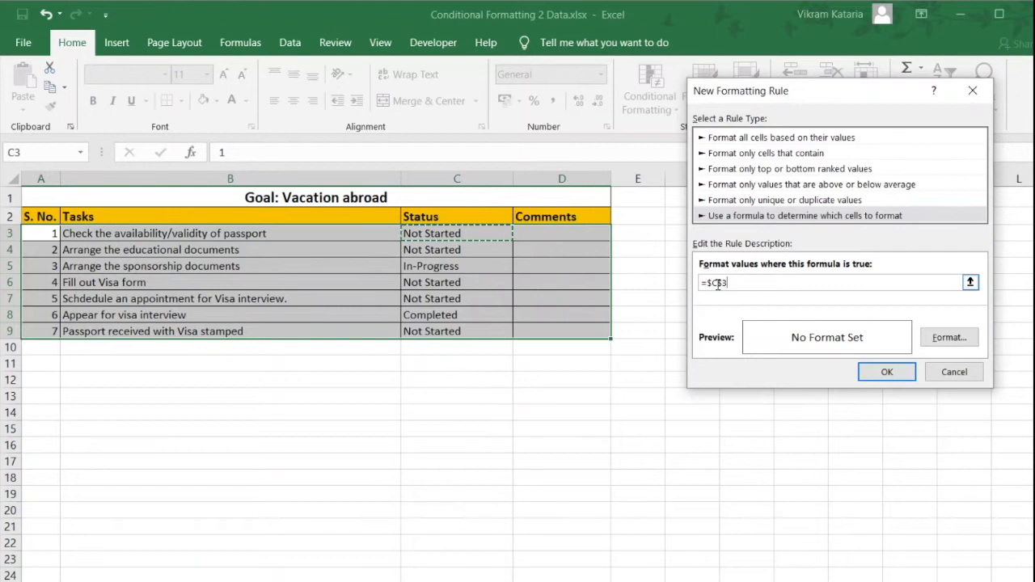
pyautogui.click(718, 283)
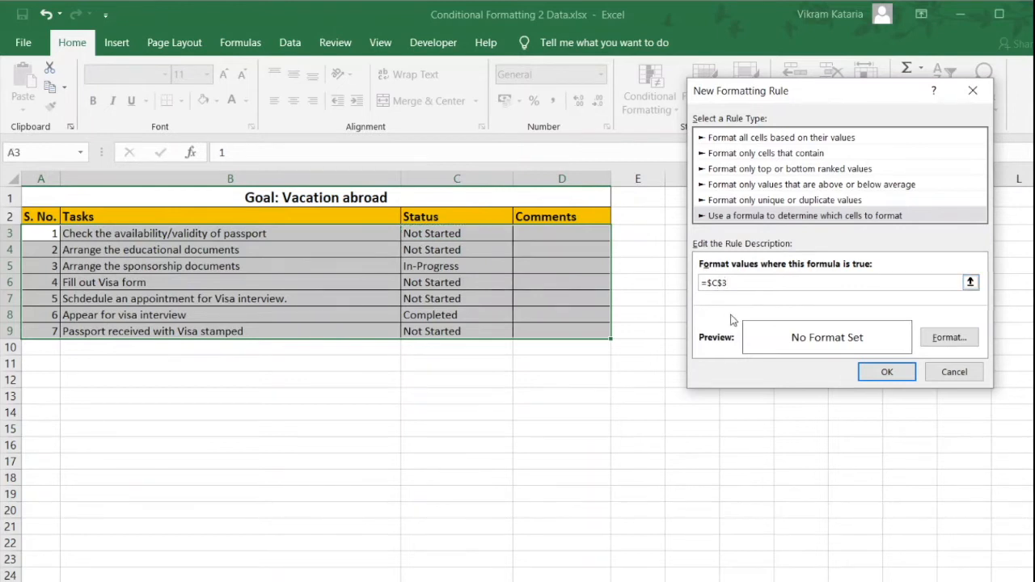
pyautogui.press('BackSpace')
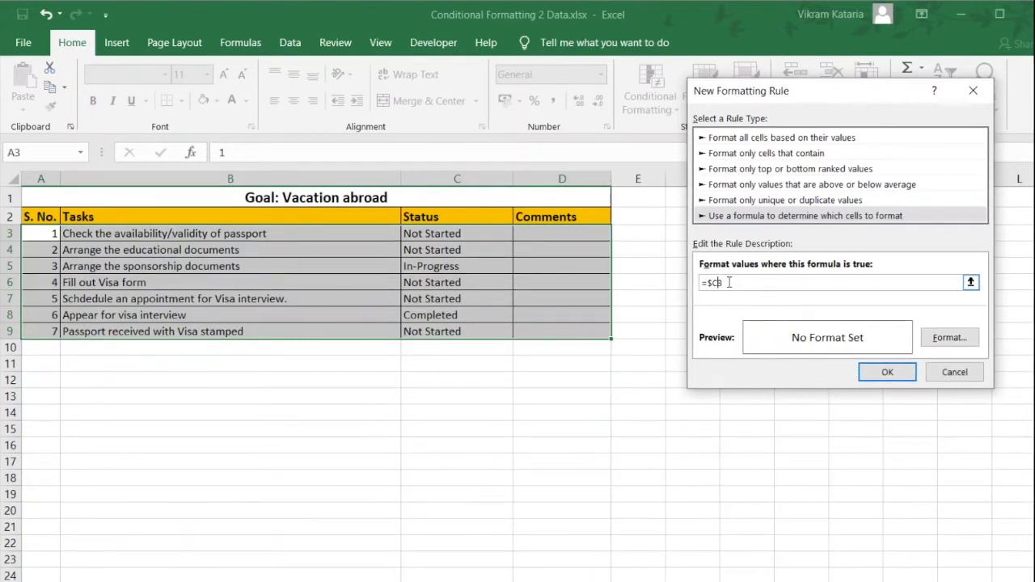
pyautogui.write('=')
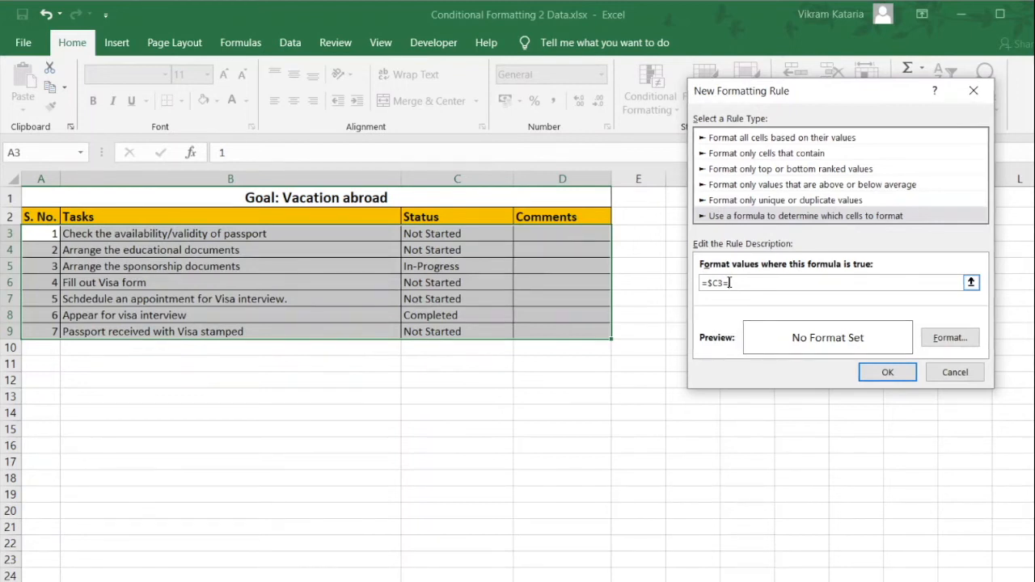
pyautogui.write('"N')
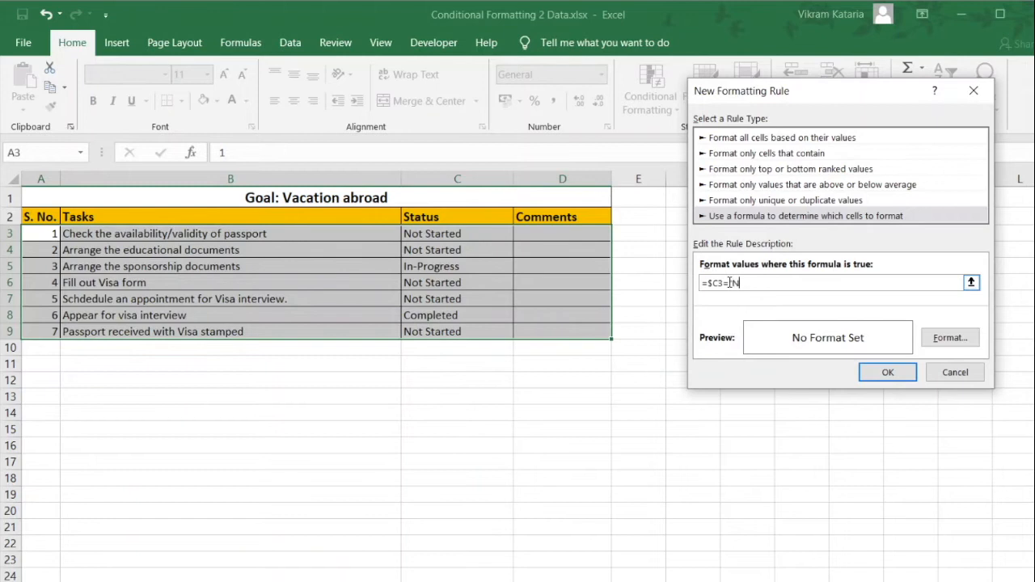
pyautogui.write('ot Started"')
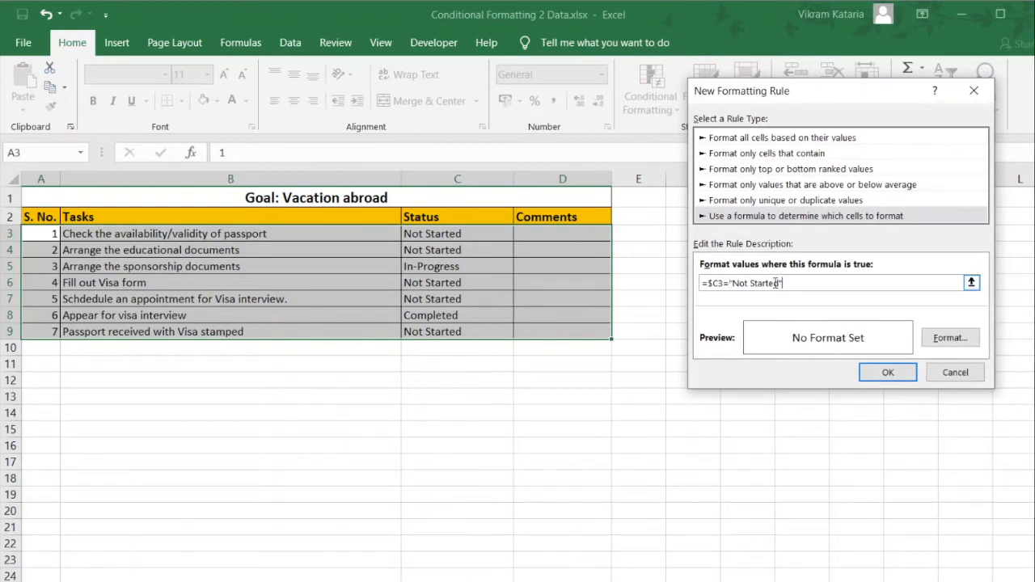
# Give the Not Started rule a light blue fill from the standard colors and apply the rule
pyautogui.click(958, 343)
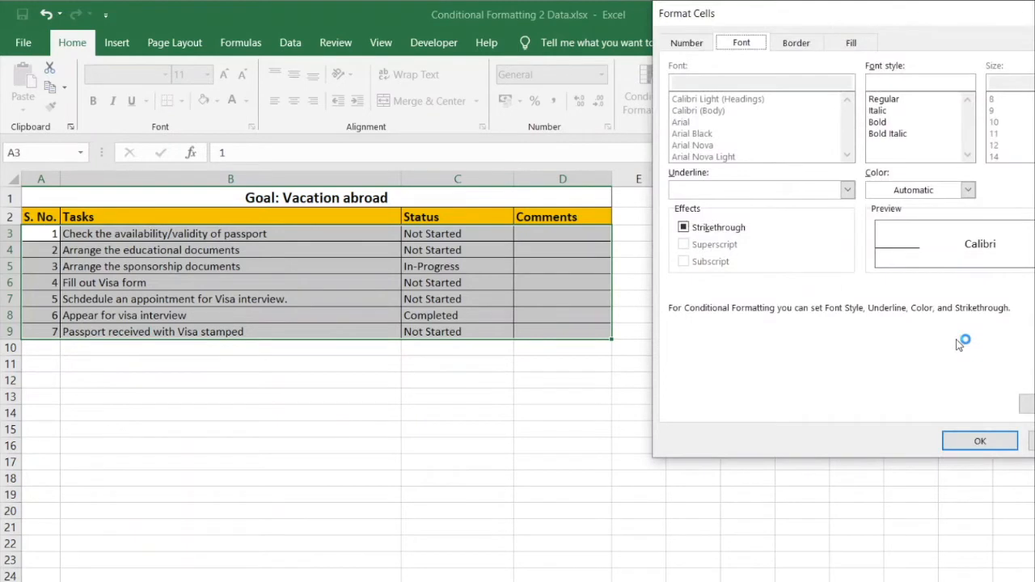
pyautogui.click(853, 43)
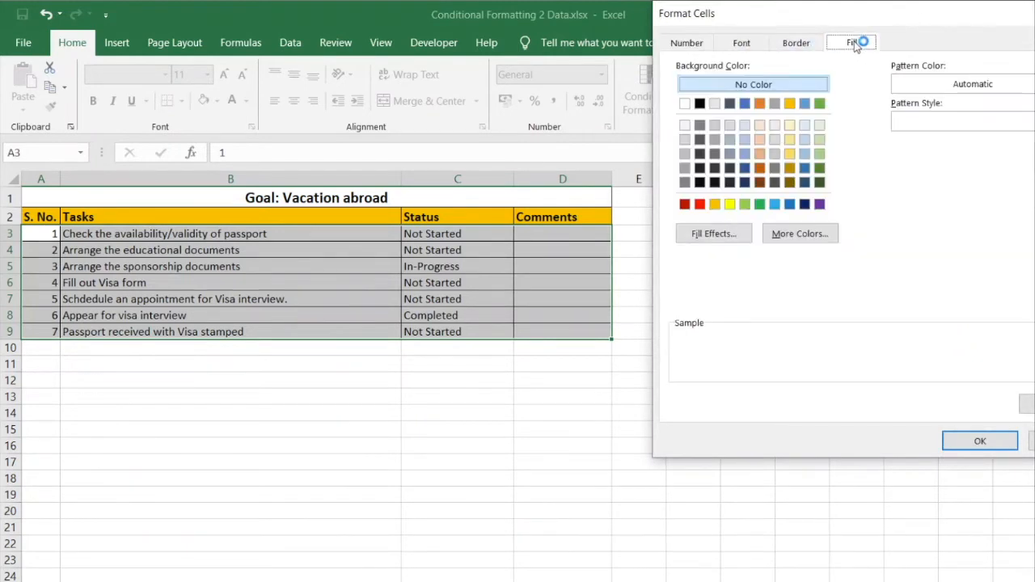
pyautogui.click(774, 203)
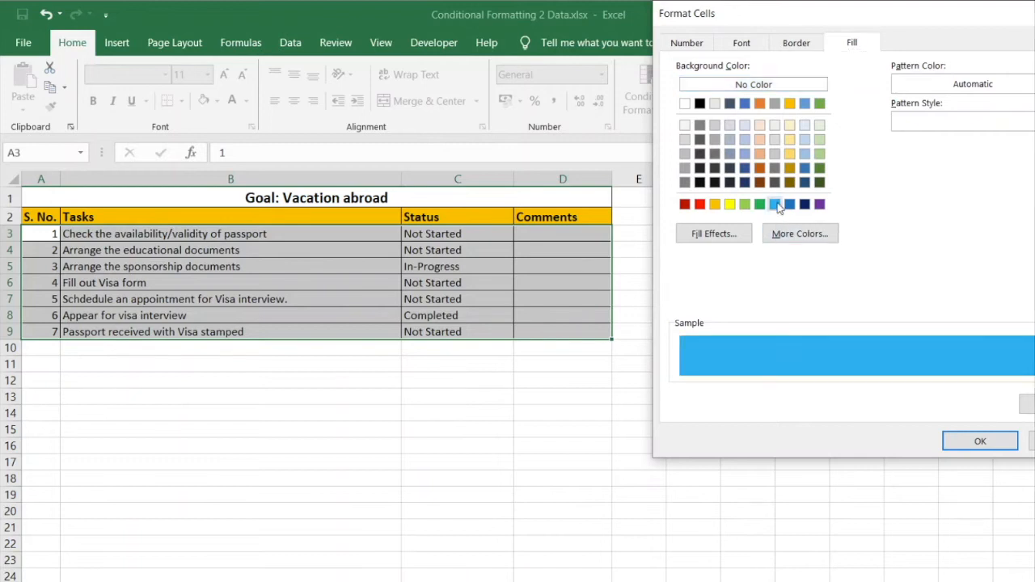
pyautogui.click(982, 443)
pyautogui.click(887, 373)
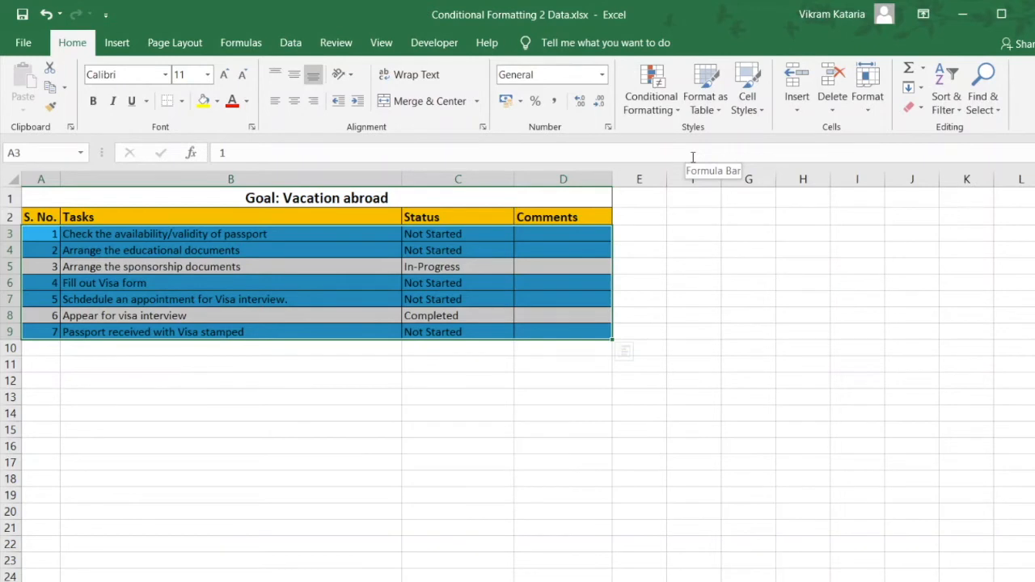
# Start another formula-based conditional formatting rule for A3:D9 with the formula =$C3="In-Progress"
pyautogui.click(661, 112)
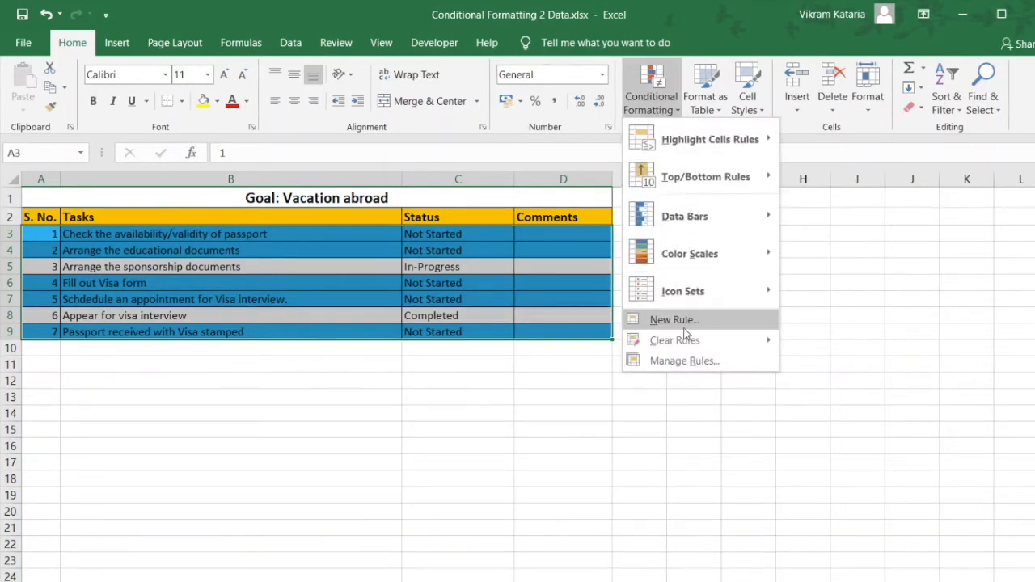
pyautogui.click(651, 322)
pyautogui.click(833, 201)
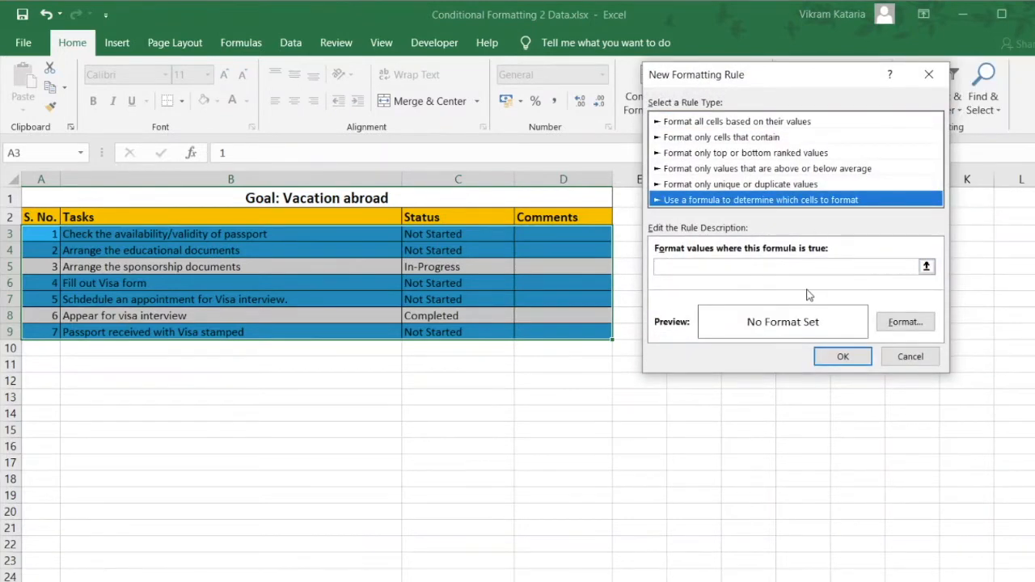
pyautogui.click(721, 269)
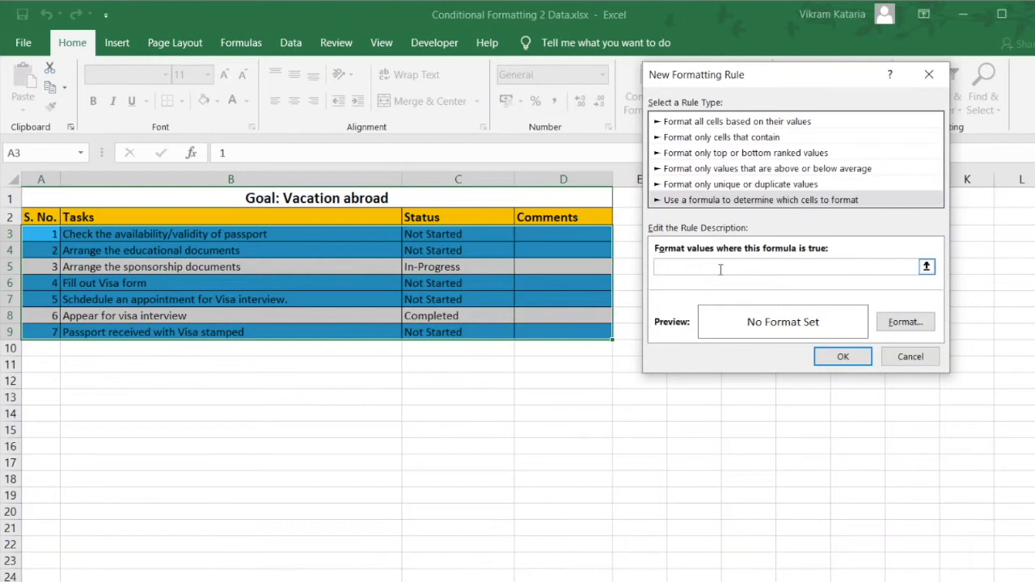
pyautogui.write('=')
pyautogui.click(446, 241)
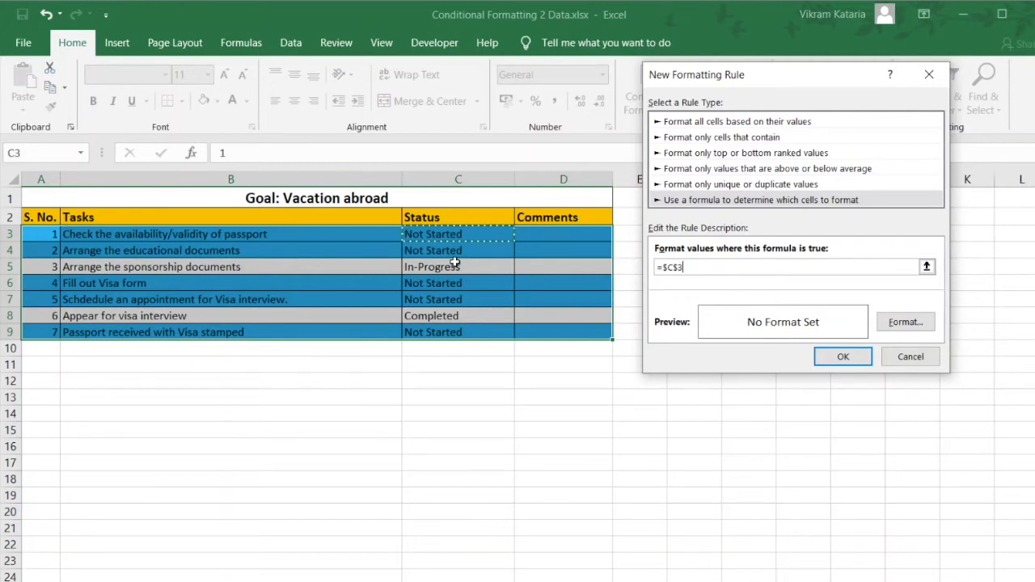
pyautogui.click(670, 267)
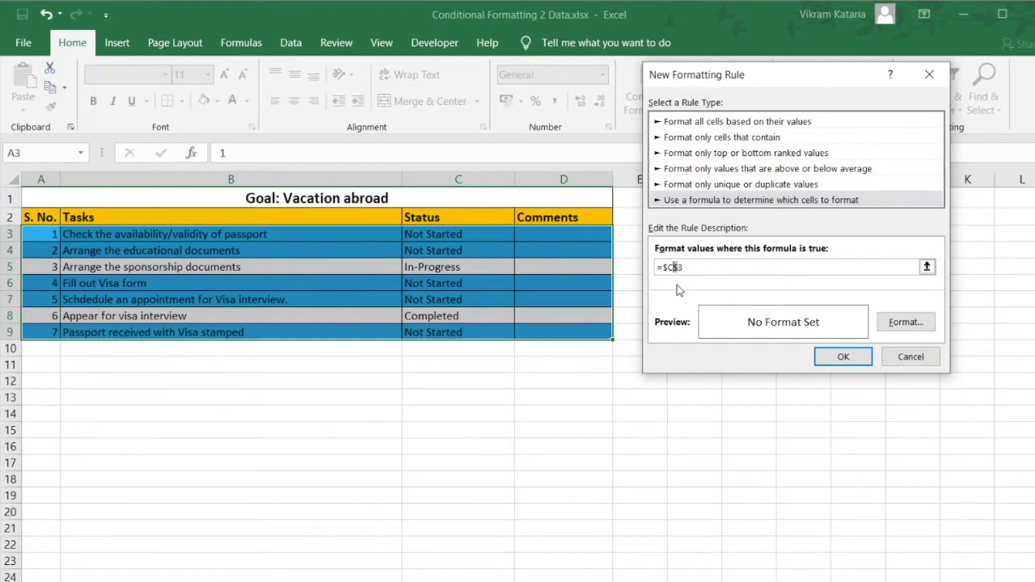
pyautogui.press('Delete')
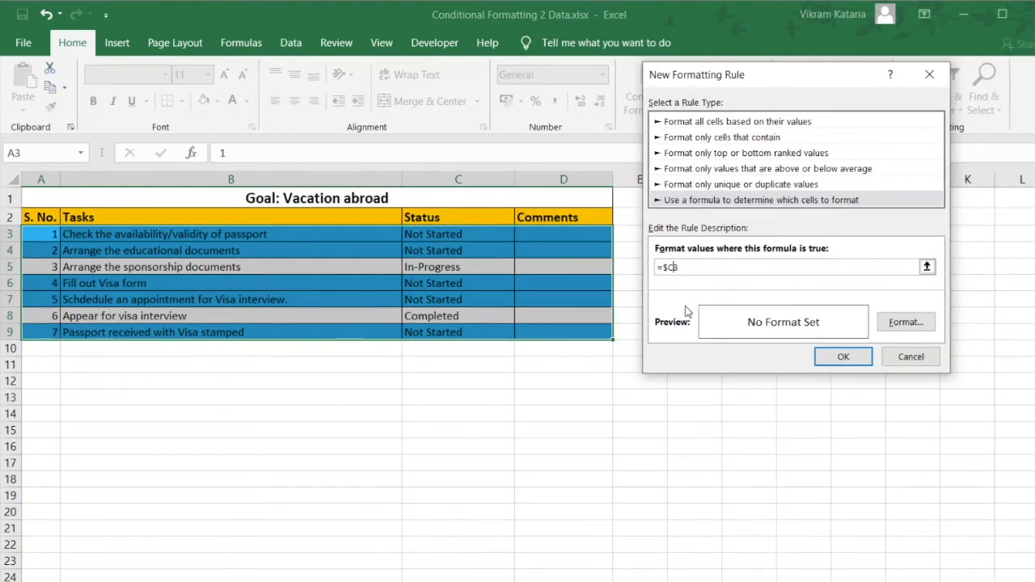
pyautogui.click(721, 269)
pyautogui.write('="In-Progress')
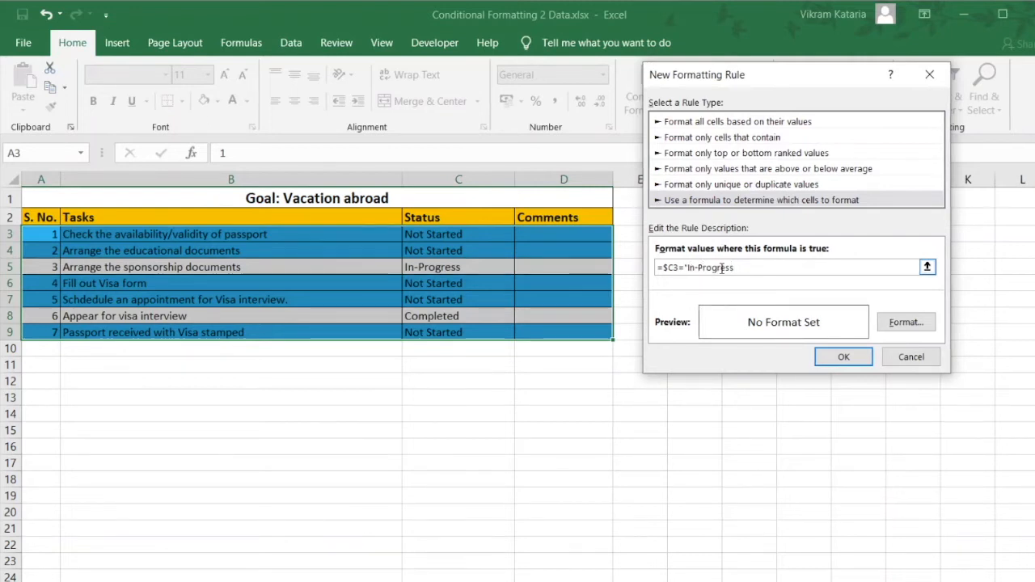
pyautogui.write('"')
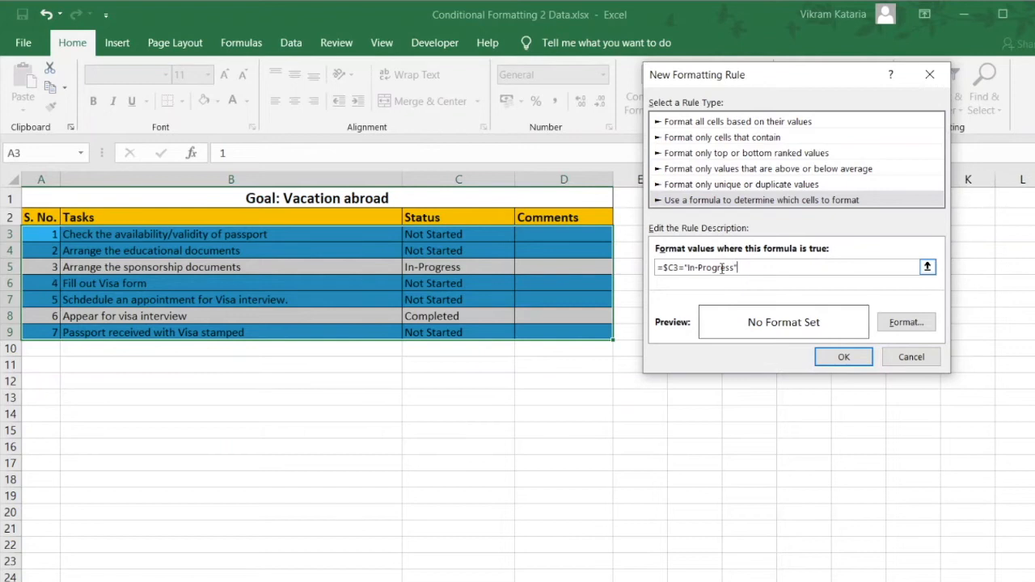
# Give the In-Progress rule a yellow fill from the standard colors and apply the rule
pyautogui.click(910, 325)
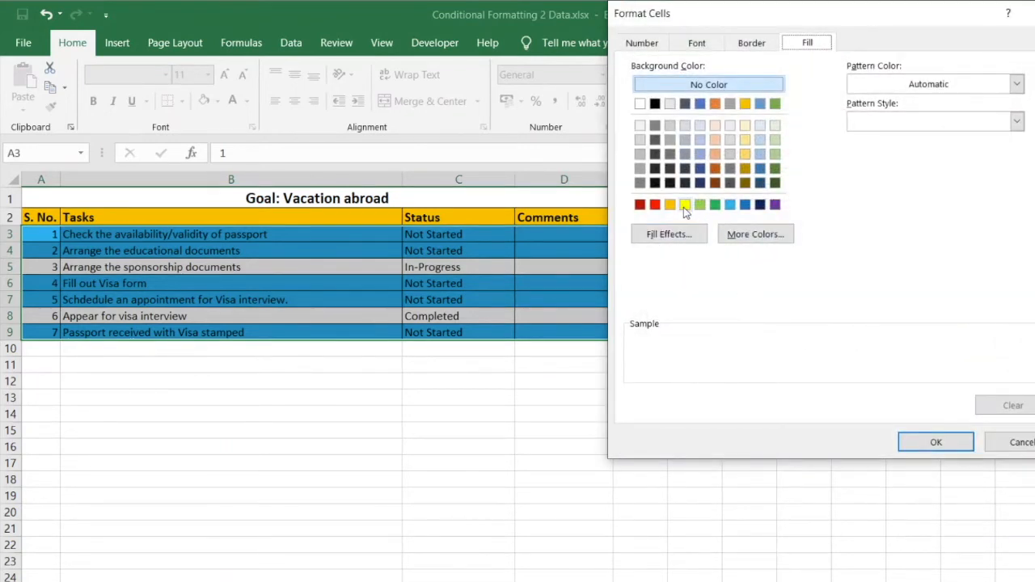
pyautogui.click(684, 205)
pyautogui.click(929, 445)
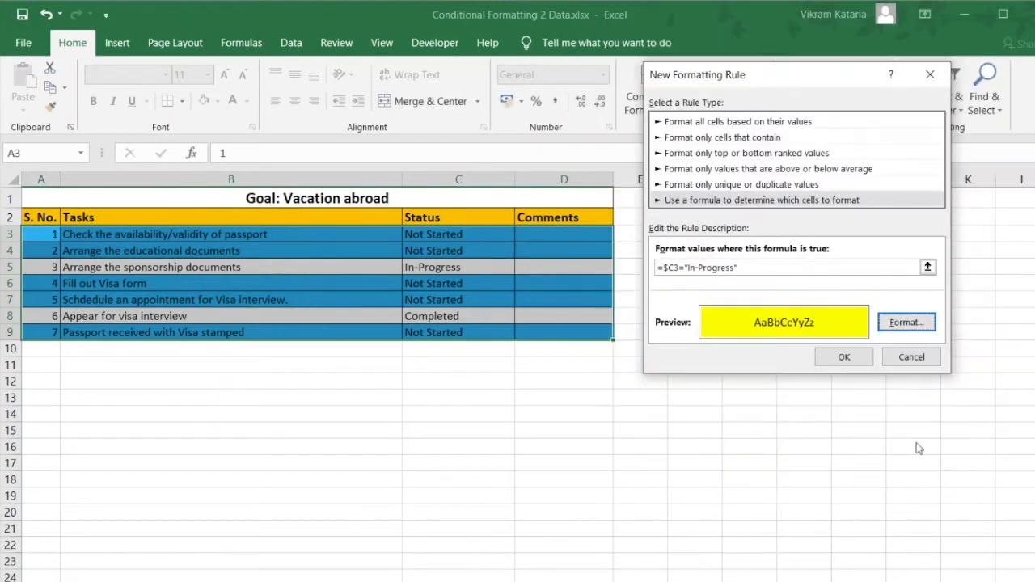
pyautogui.click(841, 358)
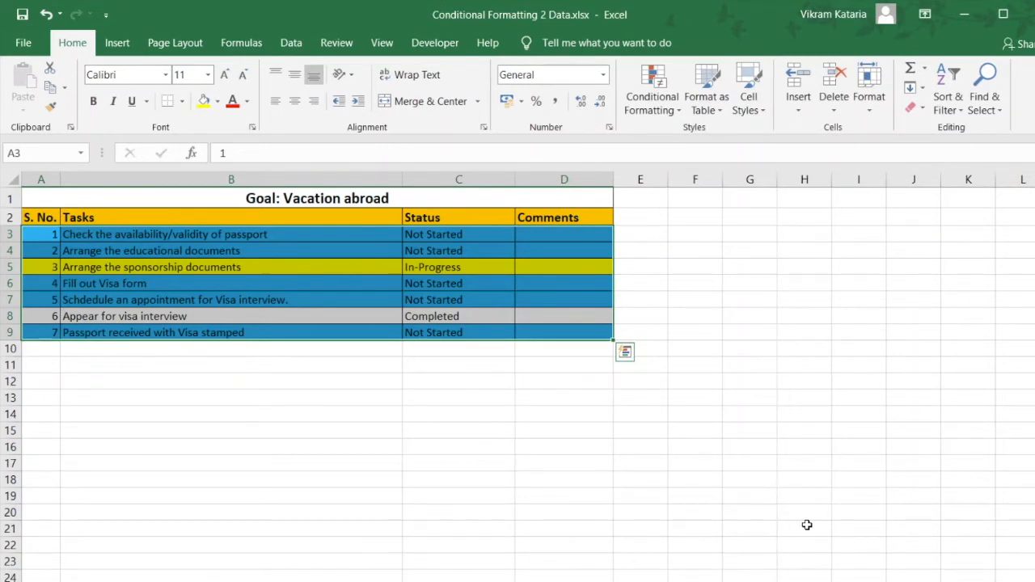
# Start another formula-based conditional formatting rule for A3:D9 with the formula =$C3="Completed", keeping only the column reference absolute
pyautogui.click(653, 101)
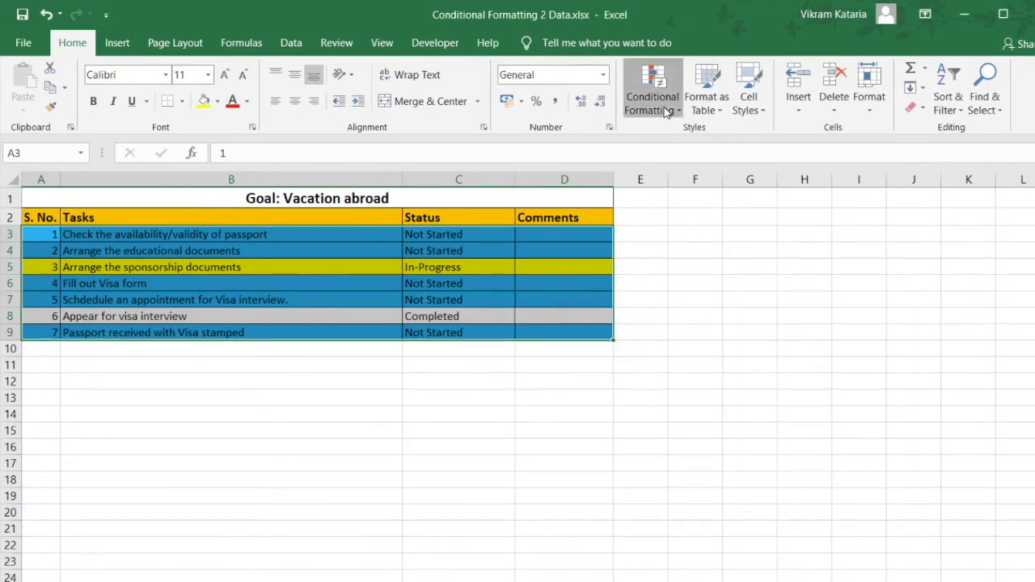
pyautogui.click(725, 320)
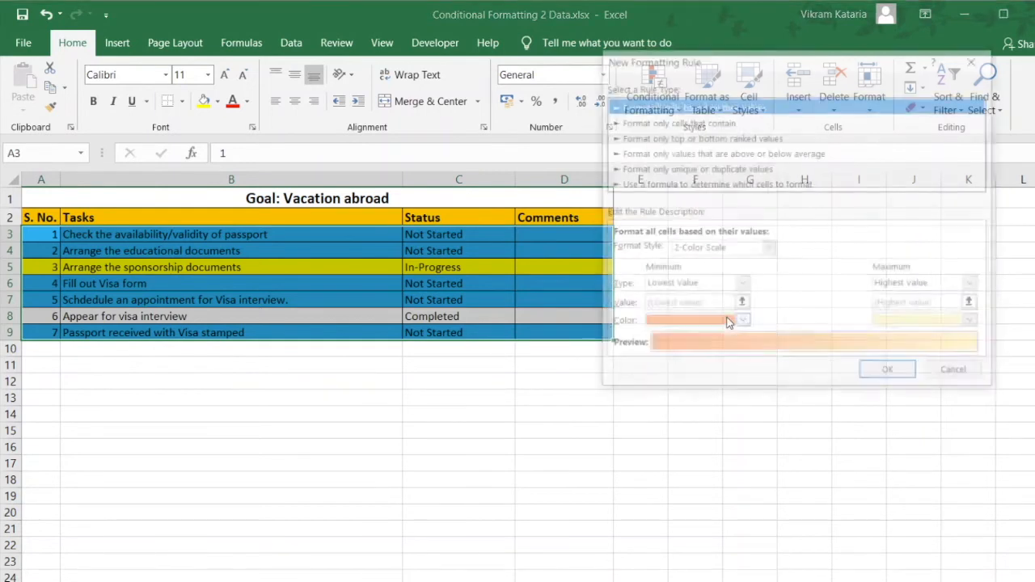
pyautogui.click(760, 184)
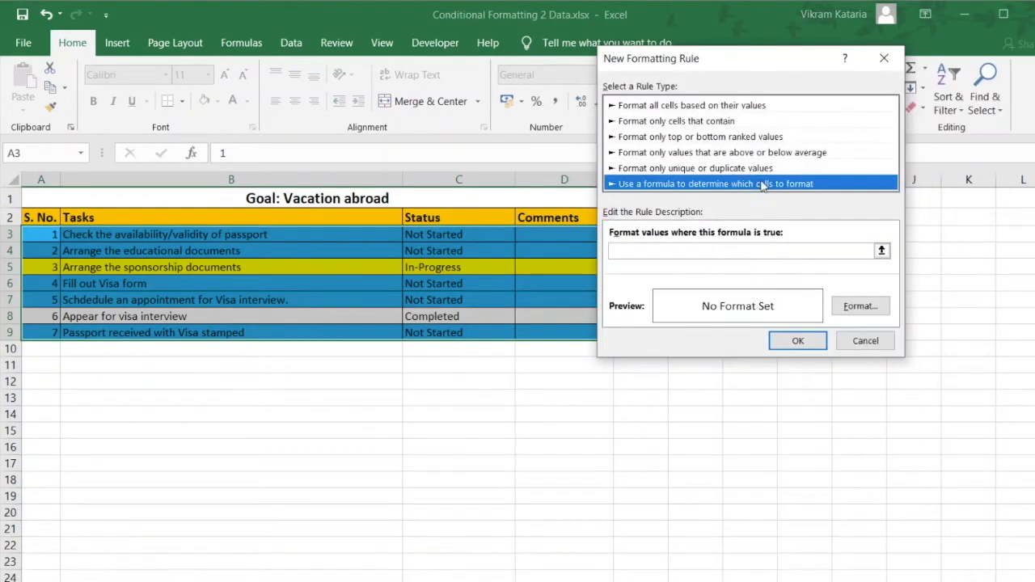
pyautogui.click(652, 251)
pyautogui.write('=')
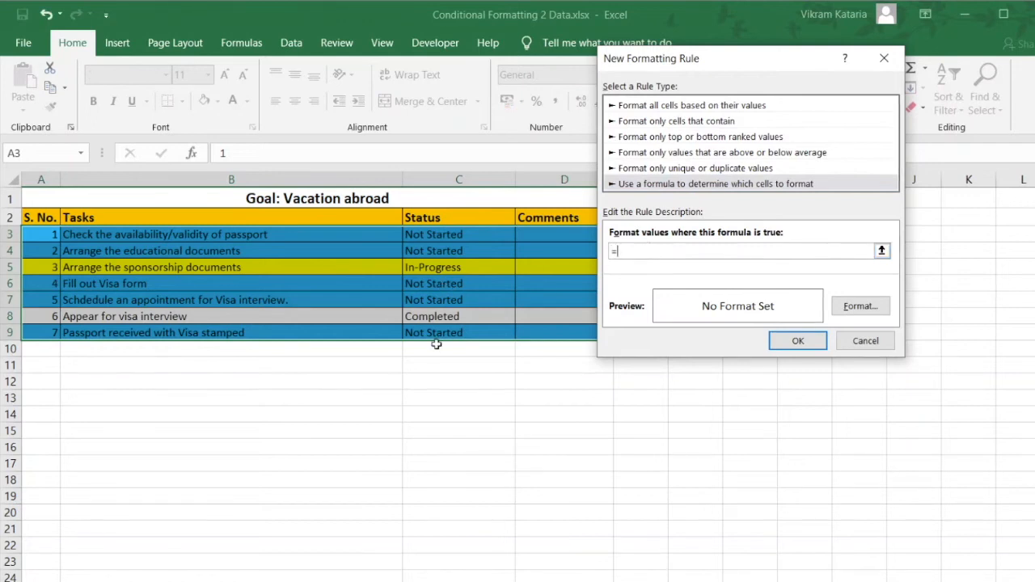
pyautogui.click(461, 236)
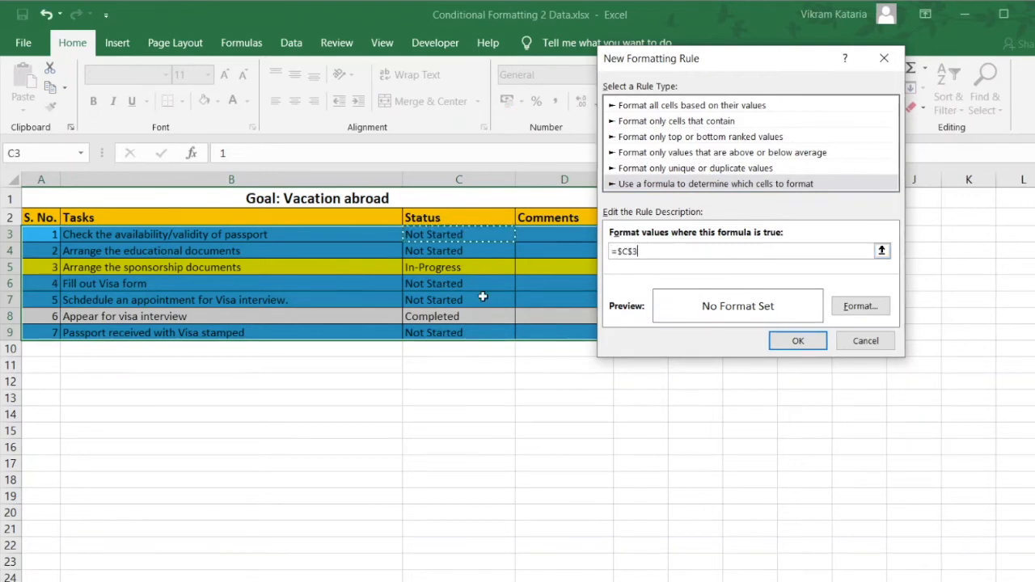
pyautogui.click(630, 251)
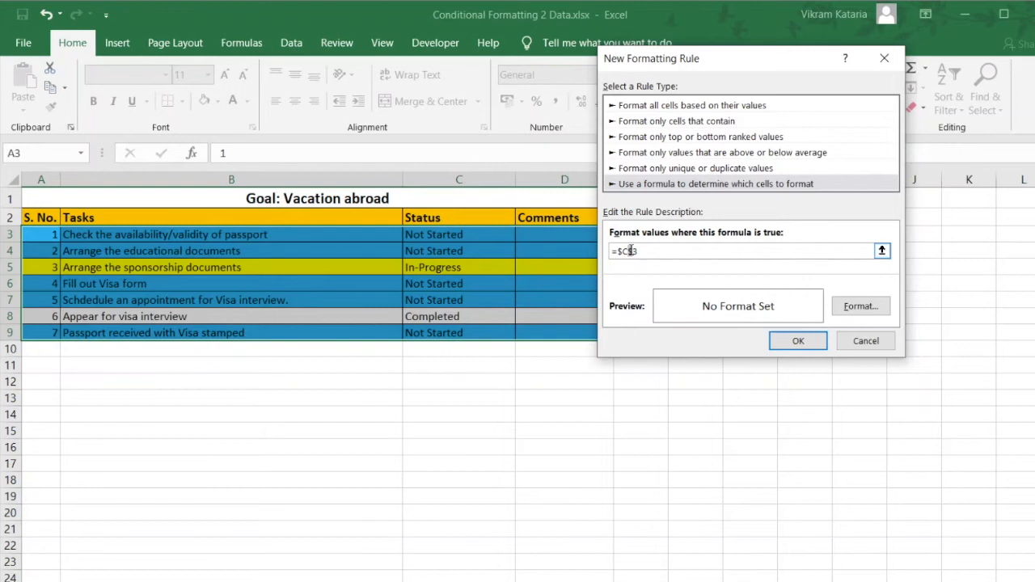
pyautogui.press('BackSpace')
pyautogui.write('="Completed')
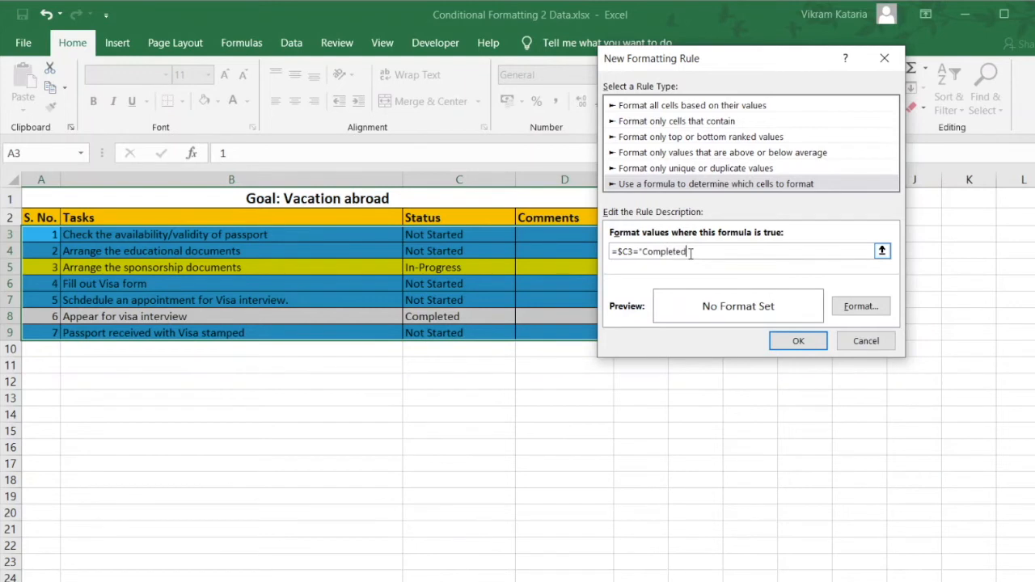
pyautogui.write('"')
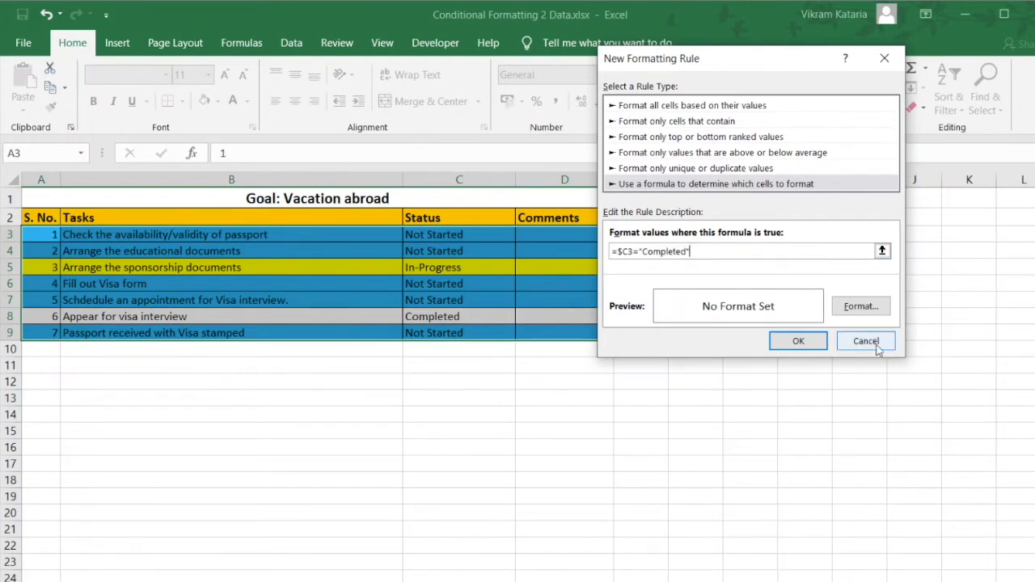
# Give the Completed rule a light green fill from the standard colors, apply the rule and deselect the table
pyautogui.click(872, 308)
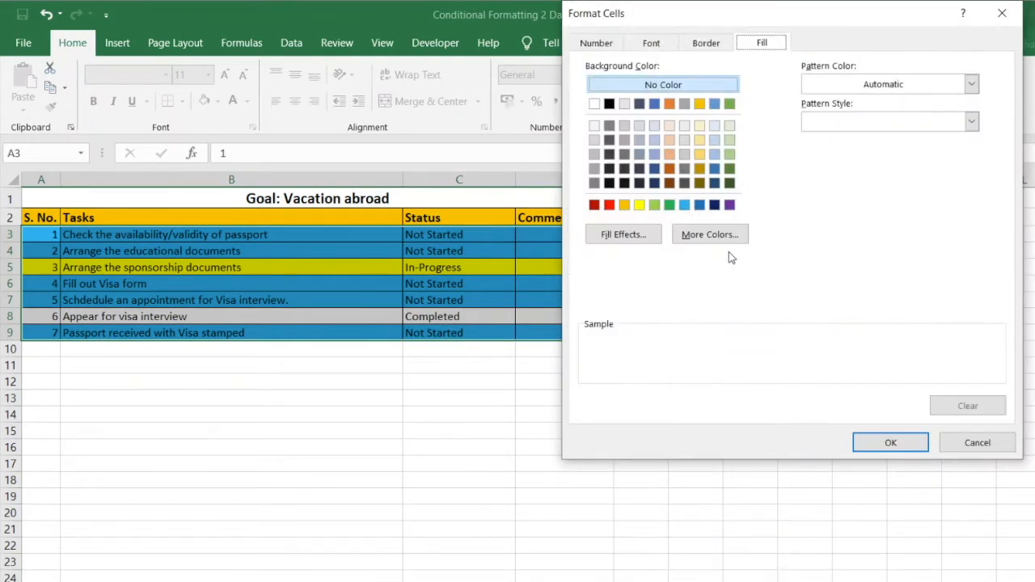
pyautogui.click(655, 205)
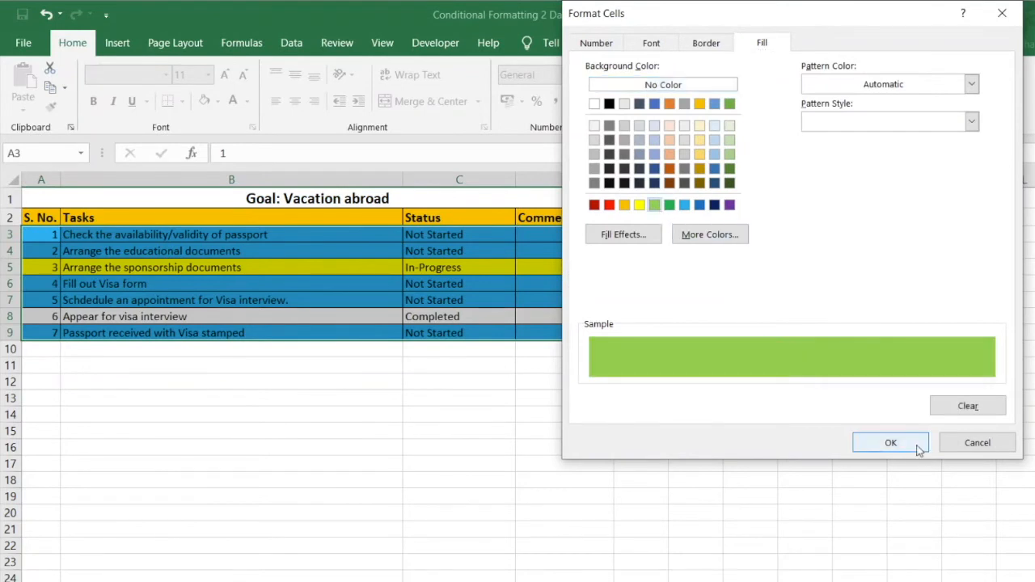
pyautogui.click(908, 443)
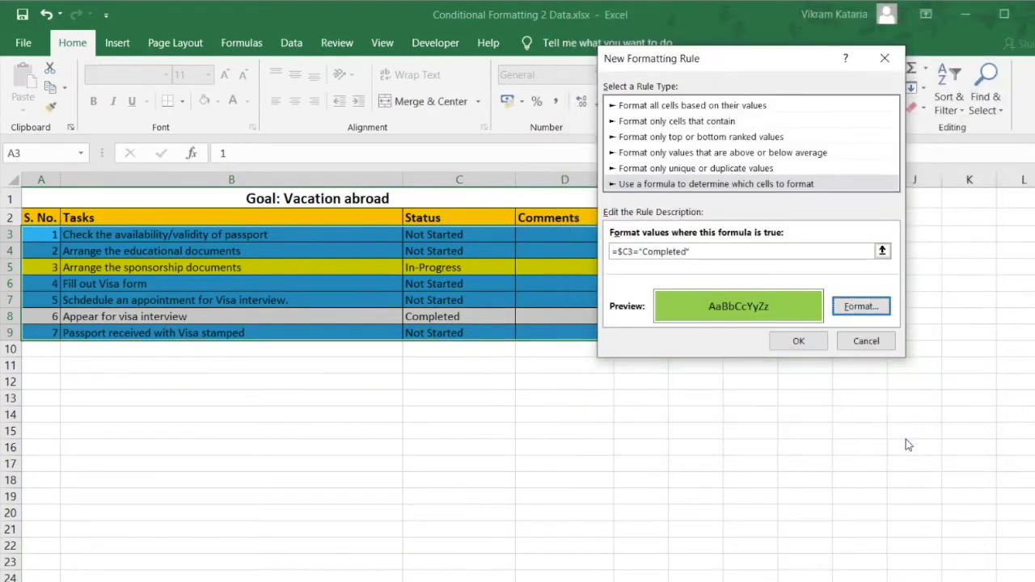
pyautogui.click(798, 340)
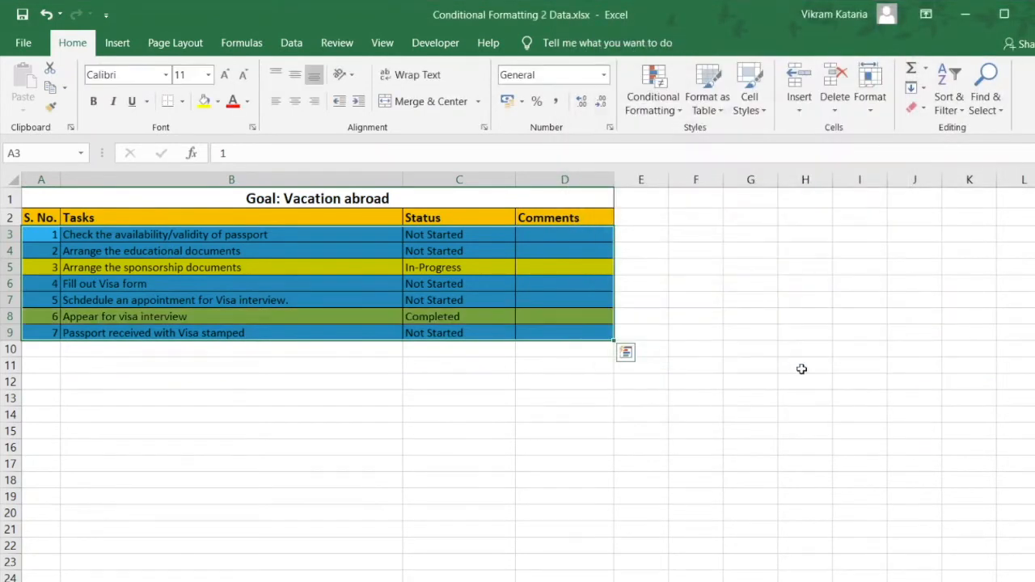
pyautogui.click(755, 463)
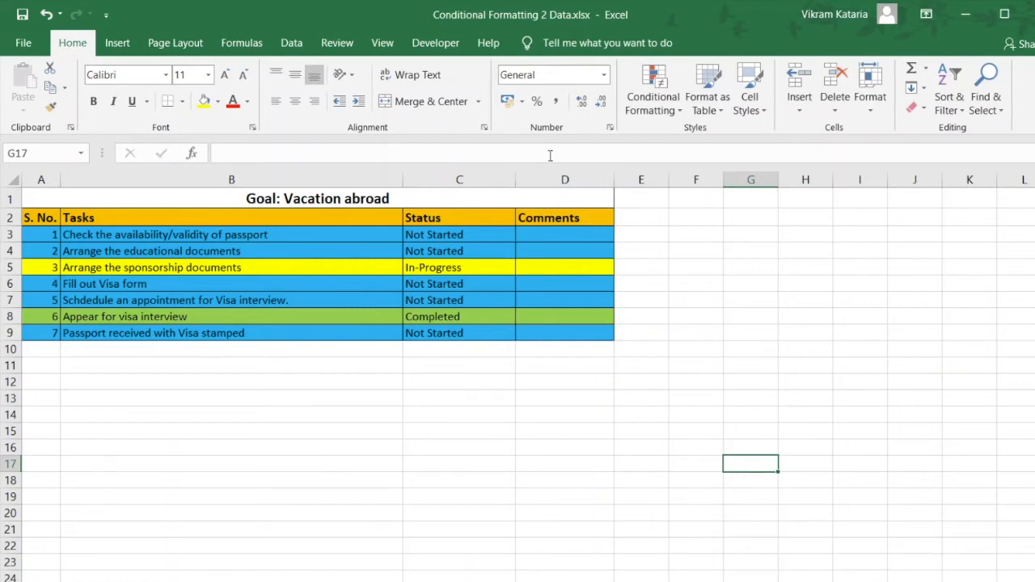
pyautogui.click(657, 114)
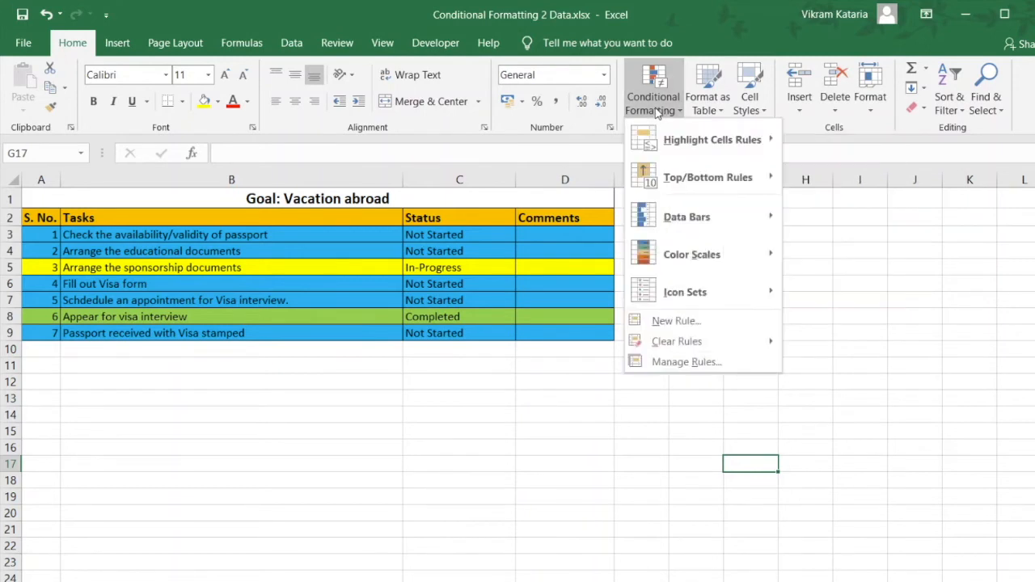
pyautogui.click(681, 364)
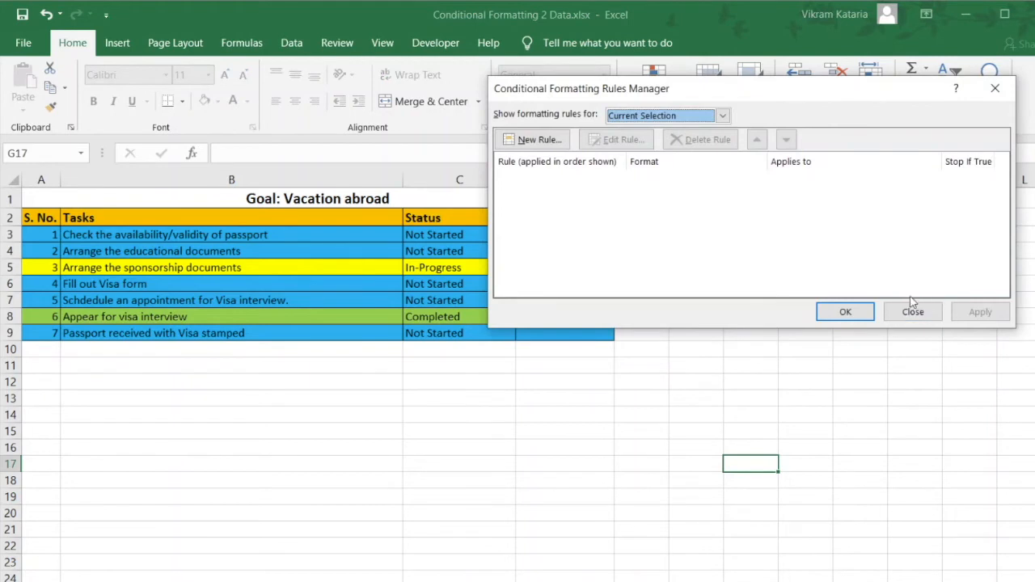
pyautogui.click(911, 312)
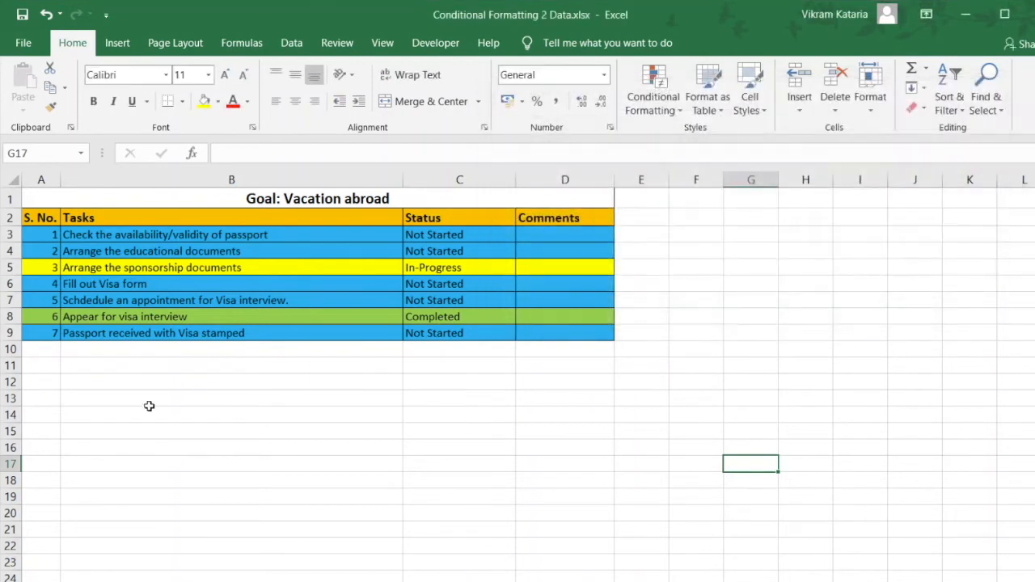
# Review the conditional formatting rules that apply to A3:D9 in the Rules Manager
pyautogui.click(41, 236)
pyautogui.moveTo(41, 236); pyautogui.dragTo(555, 329)
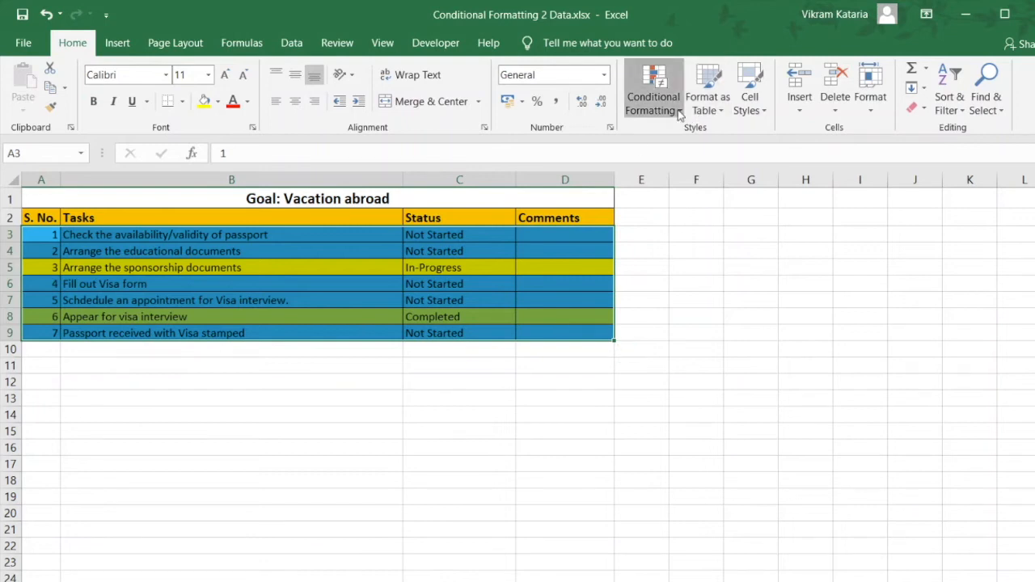
pyautogui.click(653, 104)
pyautogui.click(689, 370)
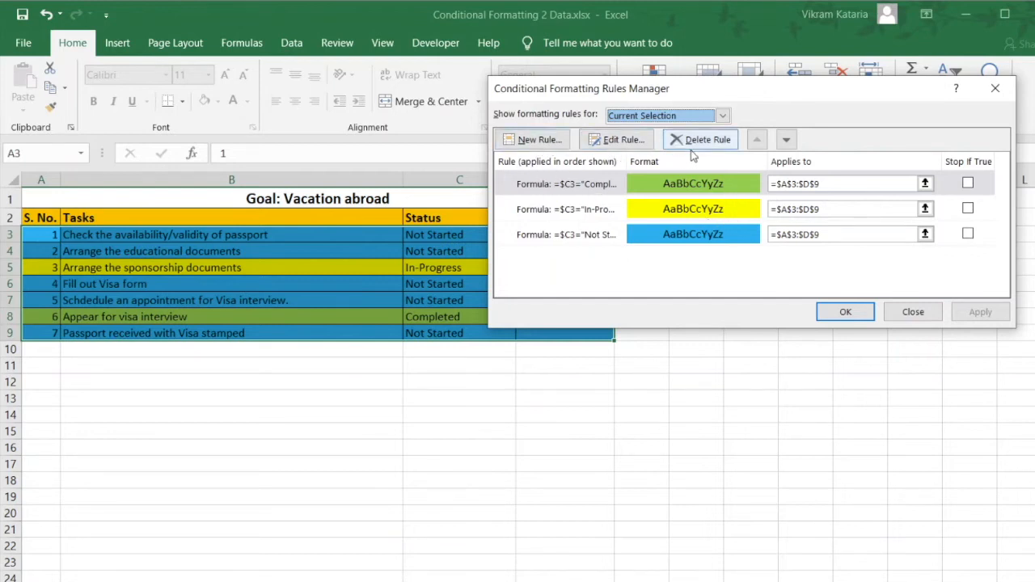
pyautogui.click(844, 313)
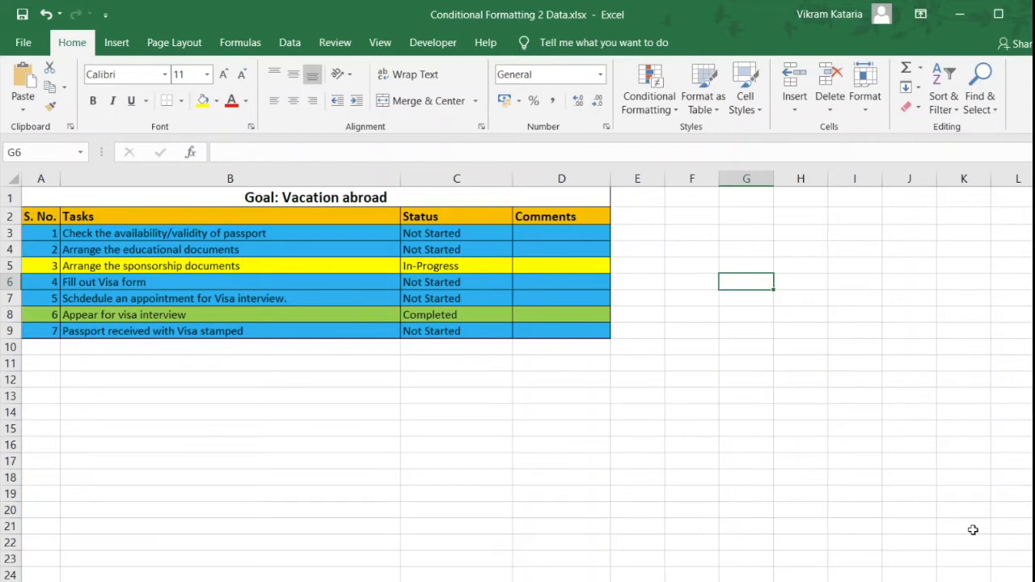
# In cell G6, begin an IF formula whose logical test uses COUNTIF to count "Not Started" in C3:C9
pyautogui.write('=')
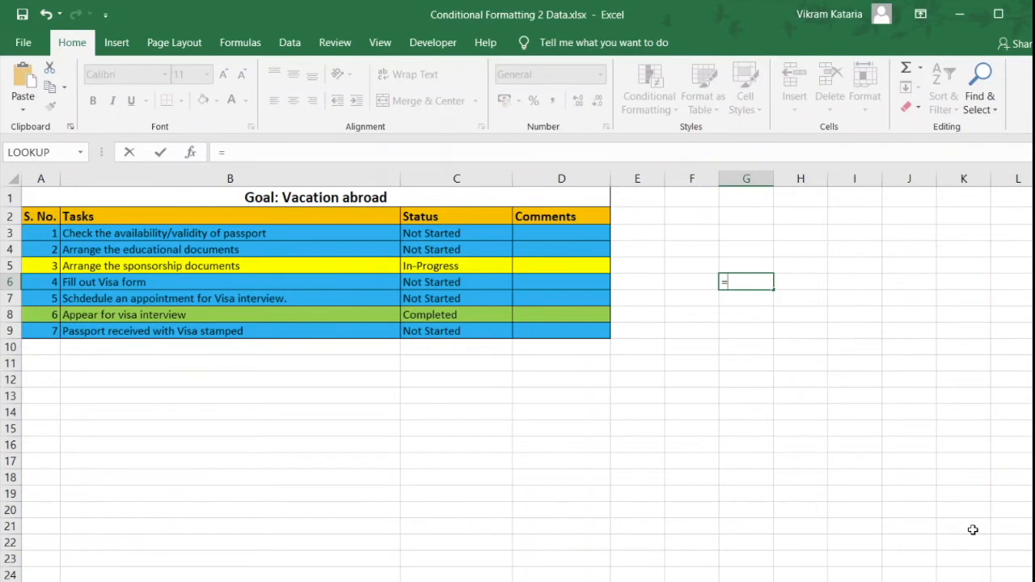
pyautogui.write('if(')
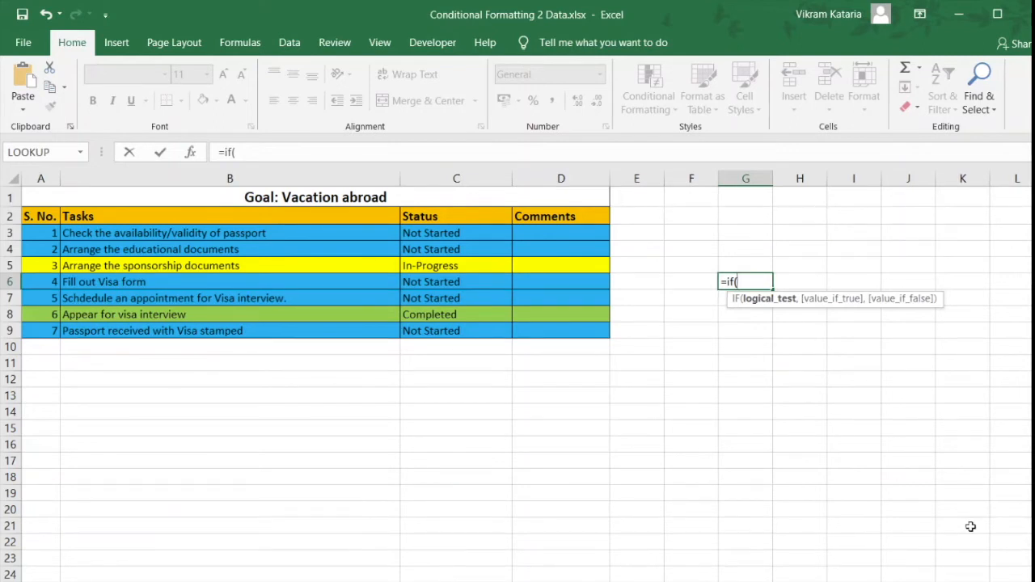
pyautogui.write('count')
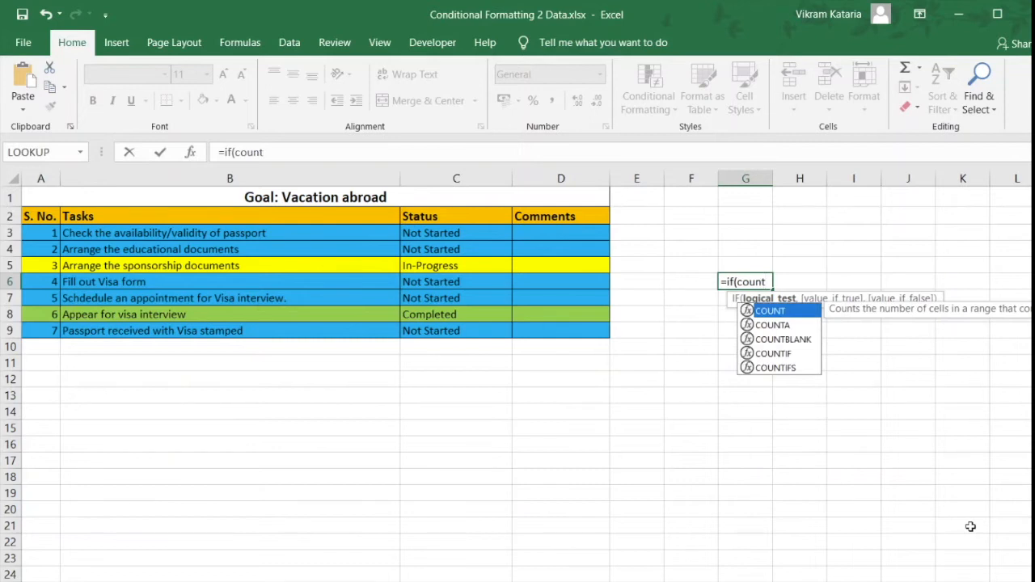
pyautogui.write('if(')
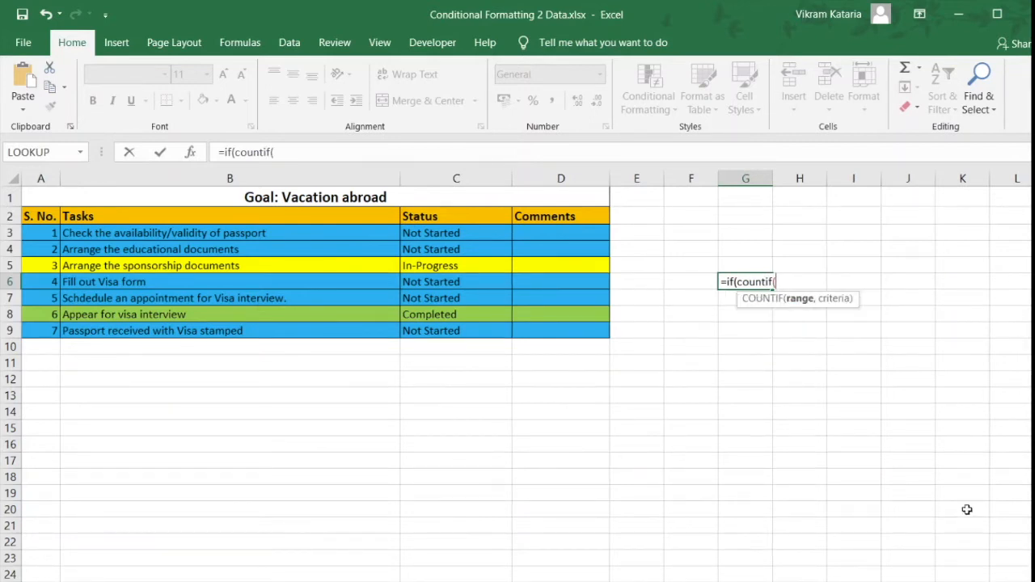
pyautogui.moveTo(449, 234); pyautogui.dragTo(456, 331)
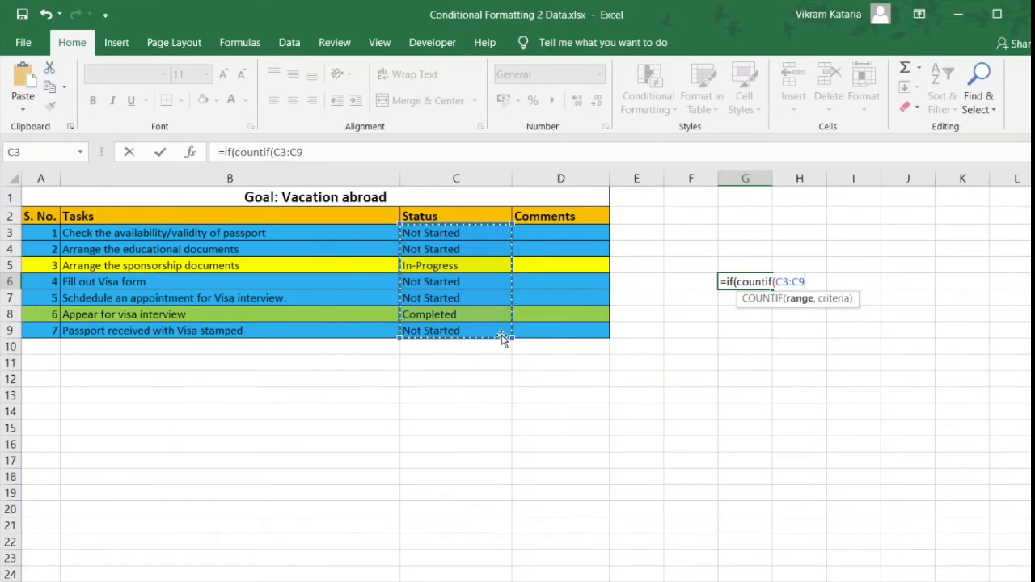
pyautogui.write(',"')
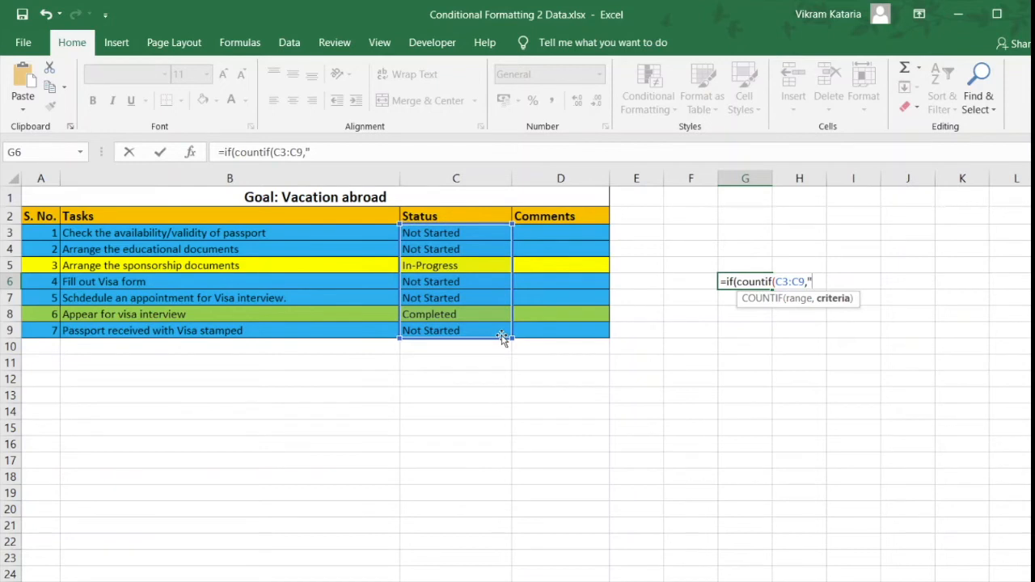
pyautogui.write('Not Started')
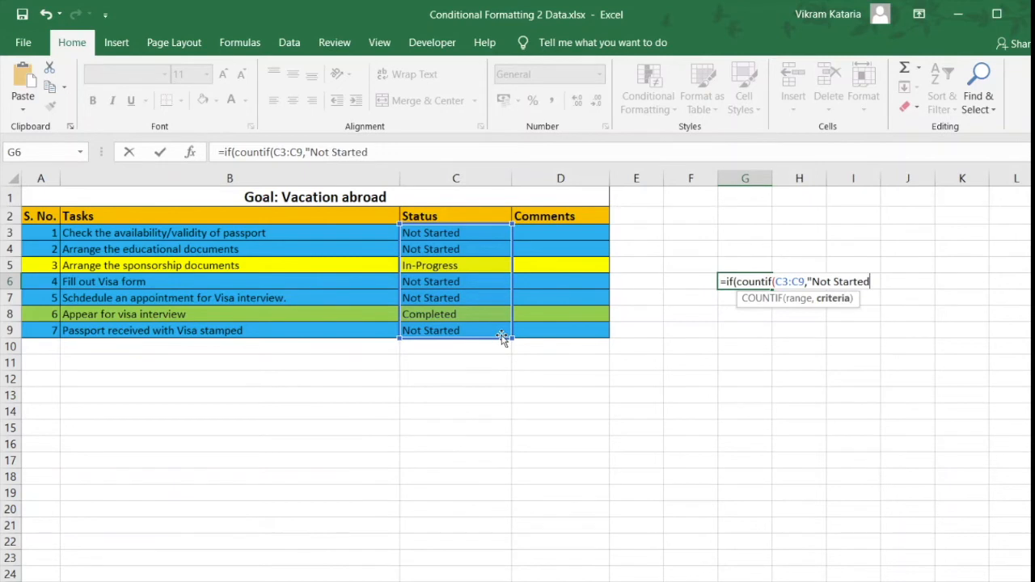
pyautogui.write('")')
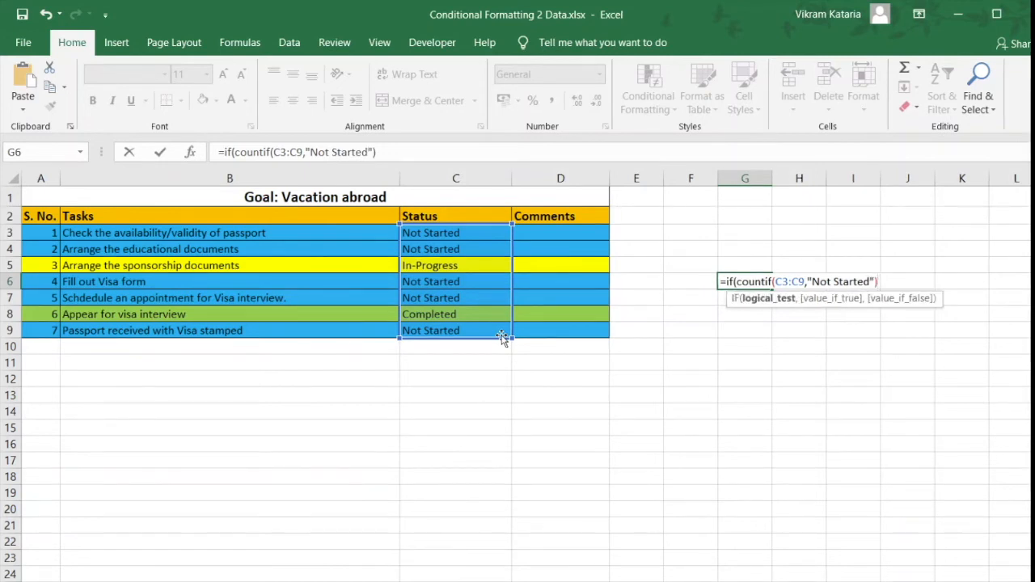
# Complete the IF formula in G6 so it returns TRUE when the "Not Started" count equals 7 and FALSE otherwise
pyautogui.write('=7')
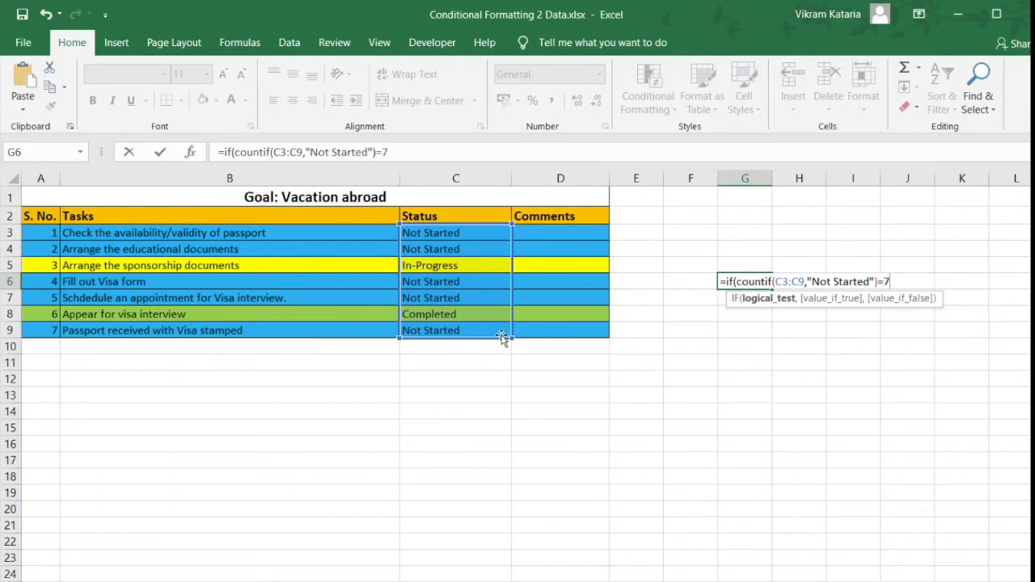
pyautogui.write(', T')
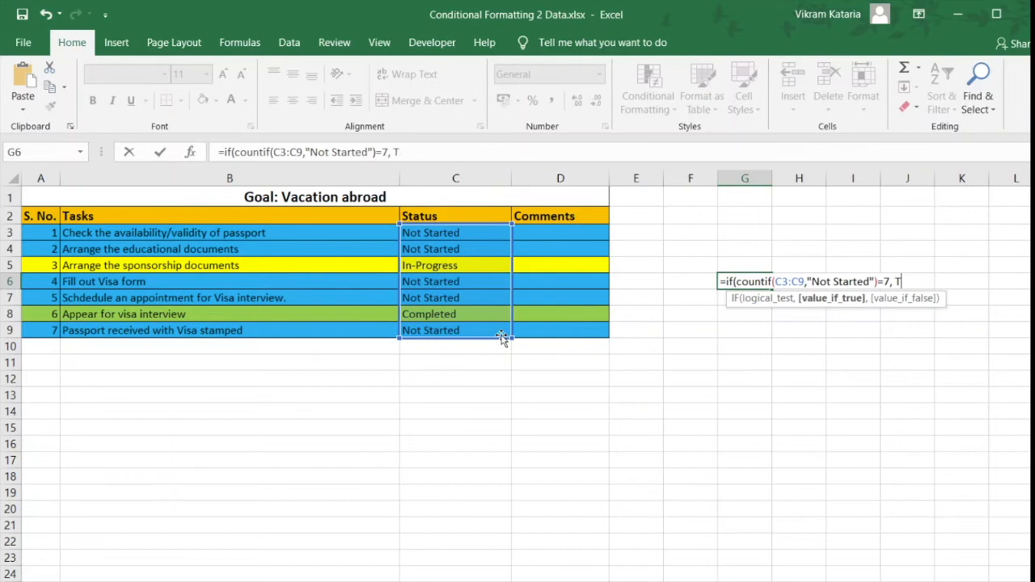
pyautogui.write('rue')
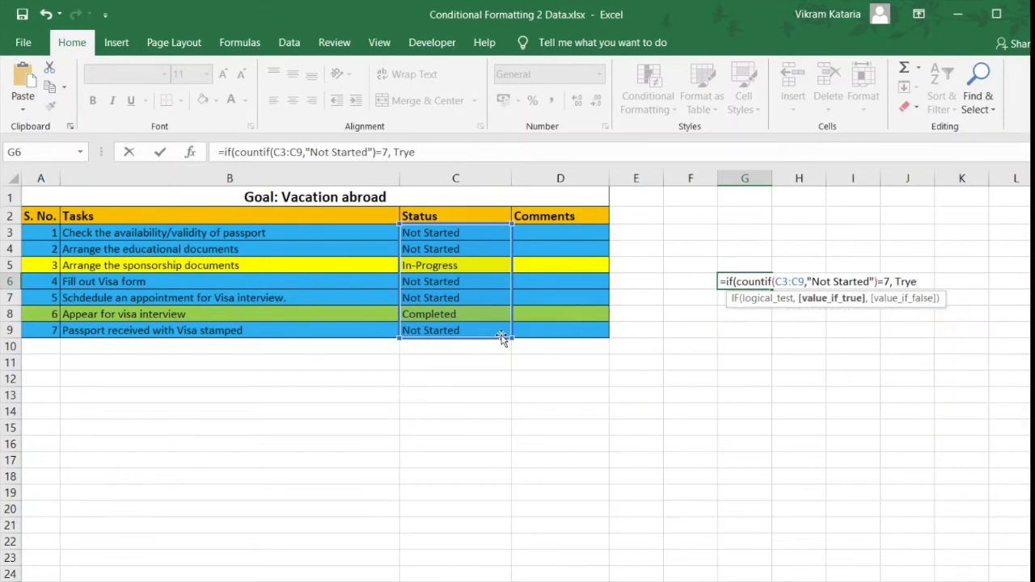
pyautogui.press('BackSpace')
pyautogui.press('BackSpace')
pyautogui.write('ue')
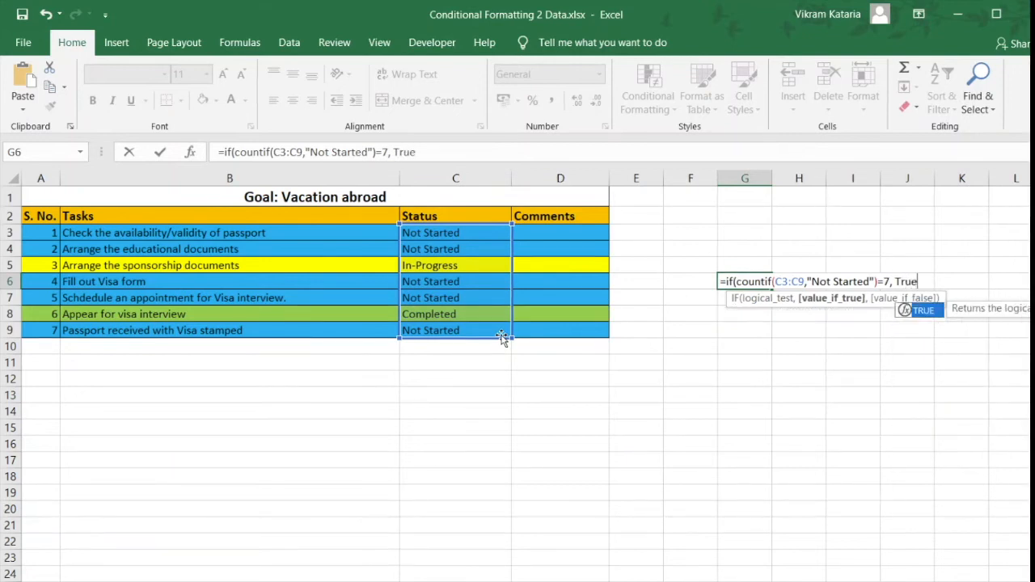
pyautogui.write(', F')
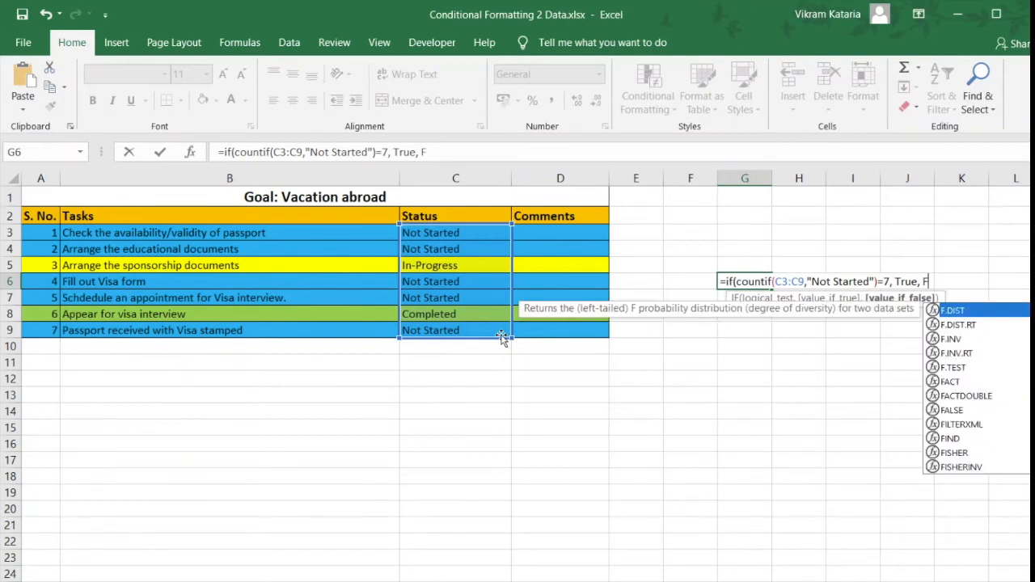
pyautogui.write('alse)')
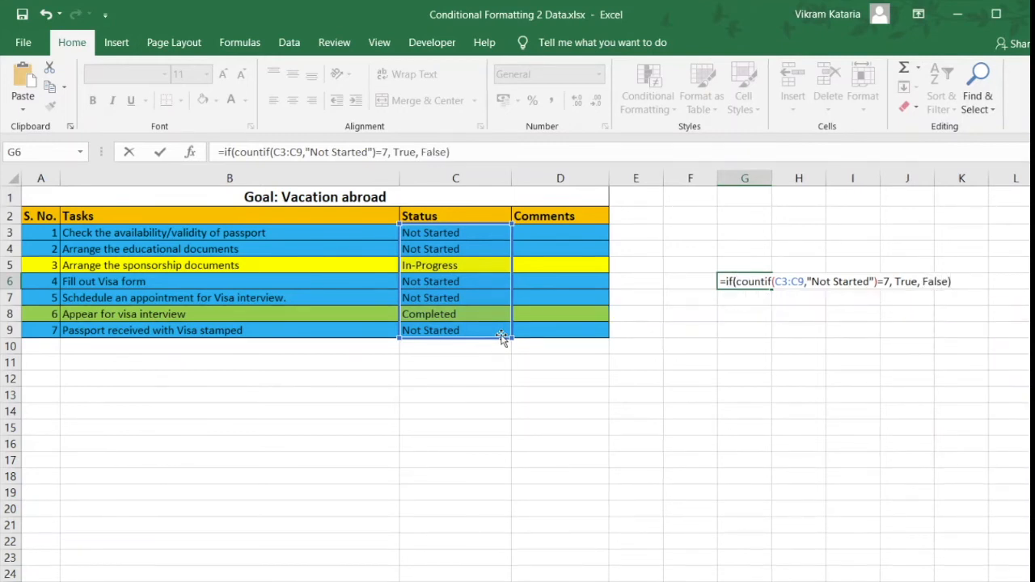
pyautogui.press('Return')
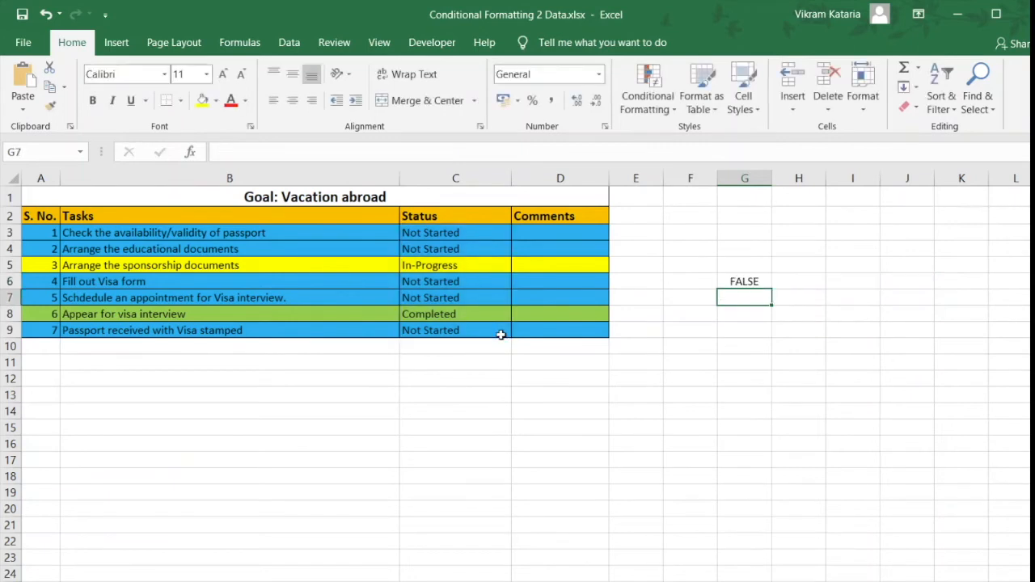
pyautogui.click(758, 282)
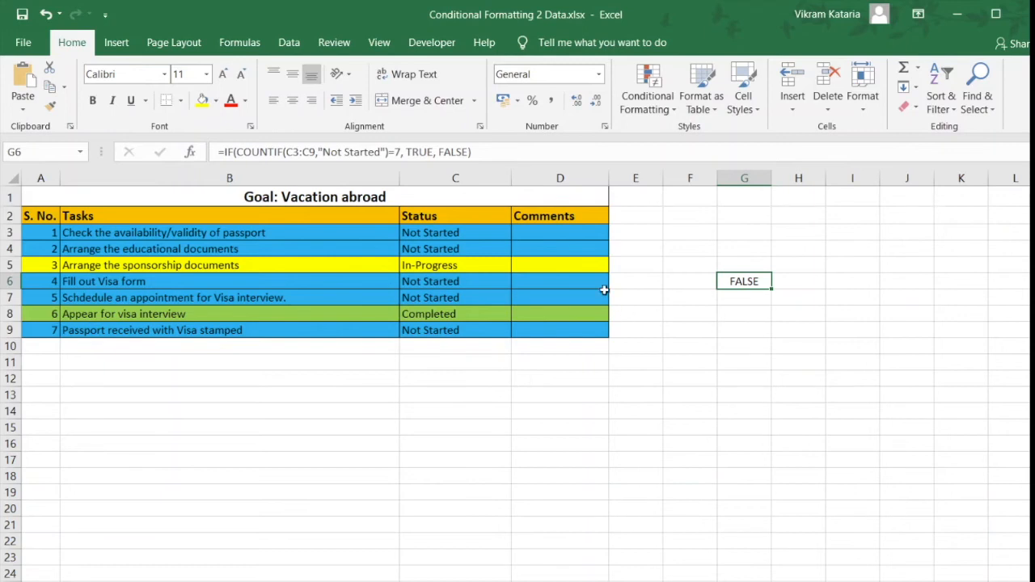
# Fill the Not Started status from C3 down through C9, then deselect the range
pyautogui.click(495, 235)
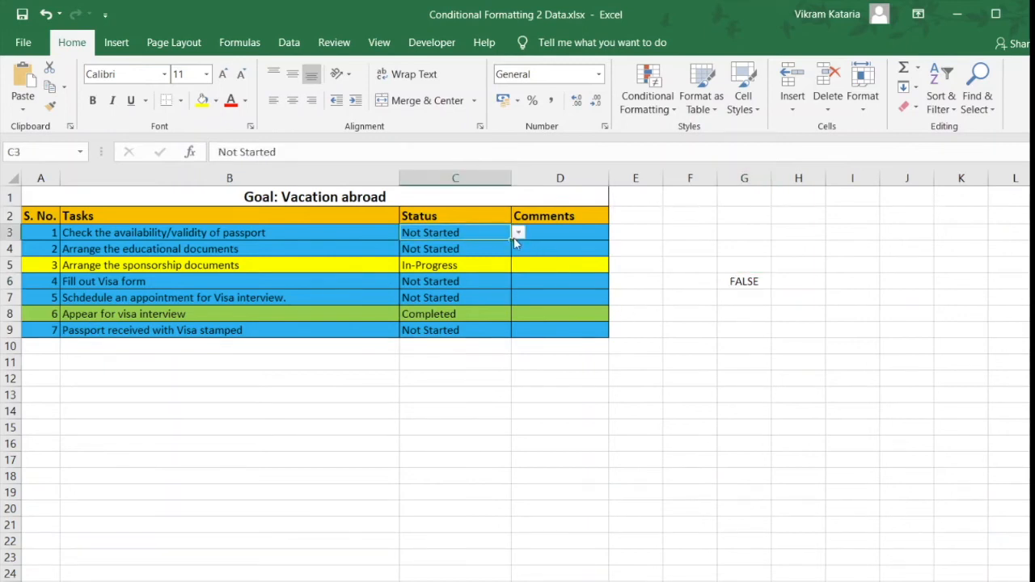
pyautogui.moveTo(510, 241); pyautogui.dragTo(507, 336)
pyautogui.click(738, 308)
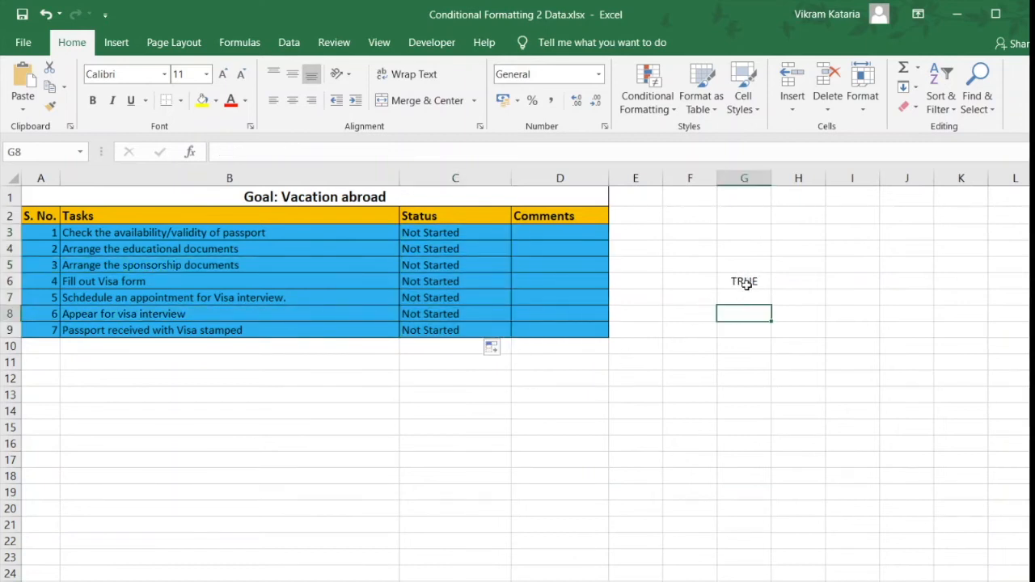
# Copy the full text of the IF/COUNTIF formula in G6 and cancel the cell edit
pyautogui.click(743, 281)
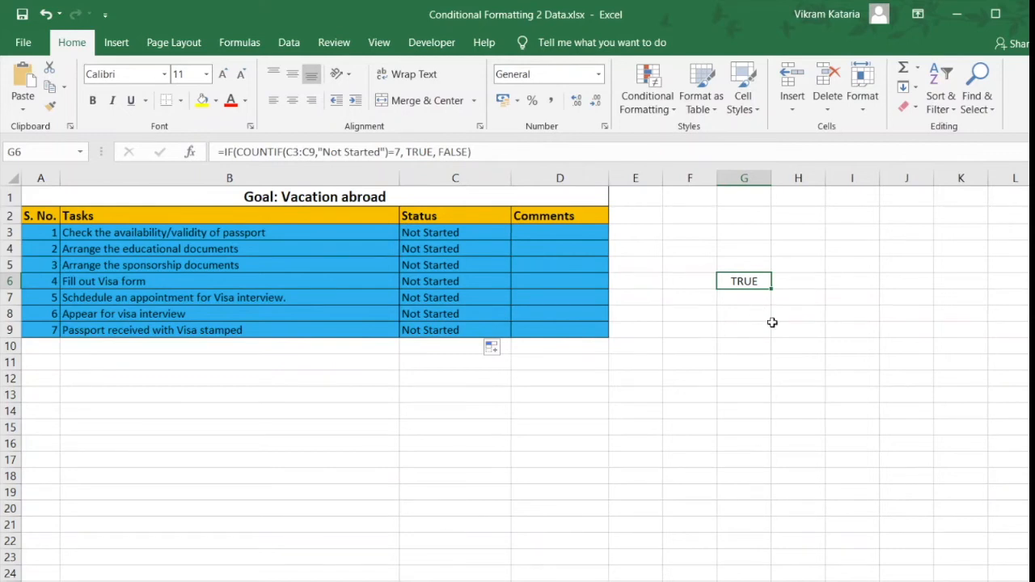
pyautogui.moveTo(491, 160); pyautogui.dragTo(201, 137)
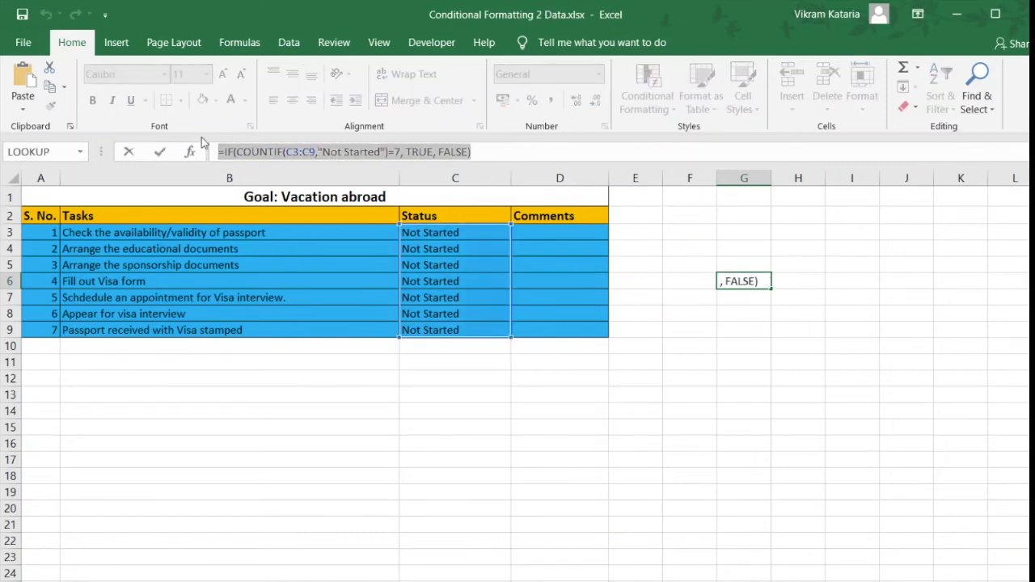
pyautogui.write('=')
pyautogui.click(668, 248)
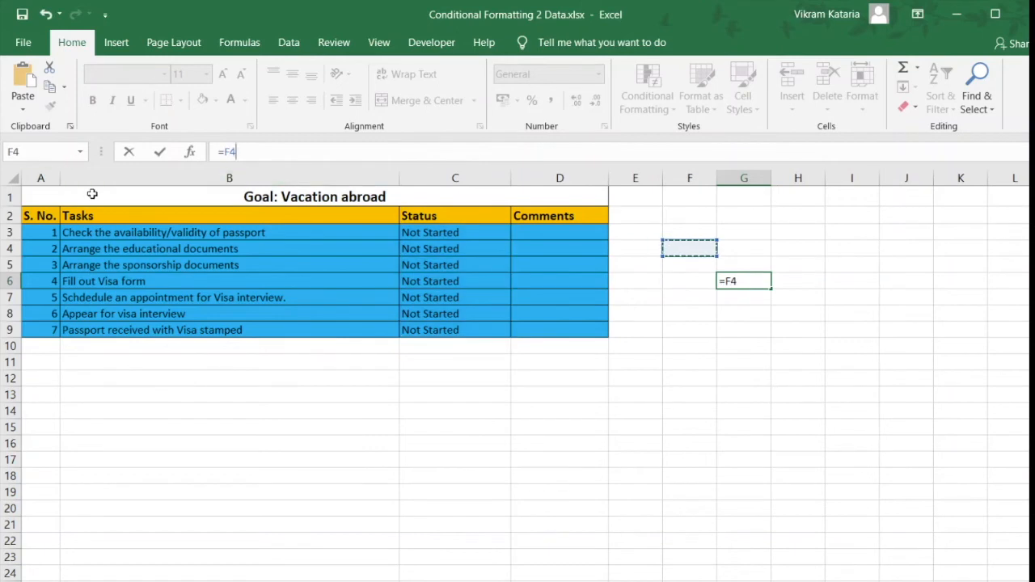
pyautogui.click(93, 194)
pyautogui.press('Escape')
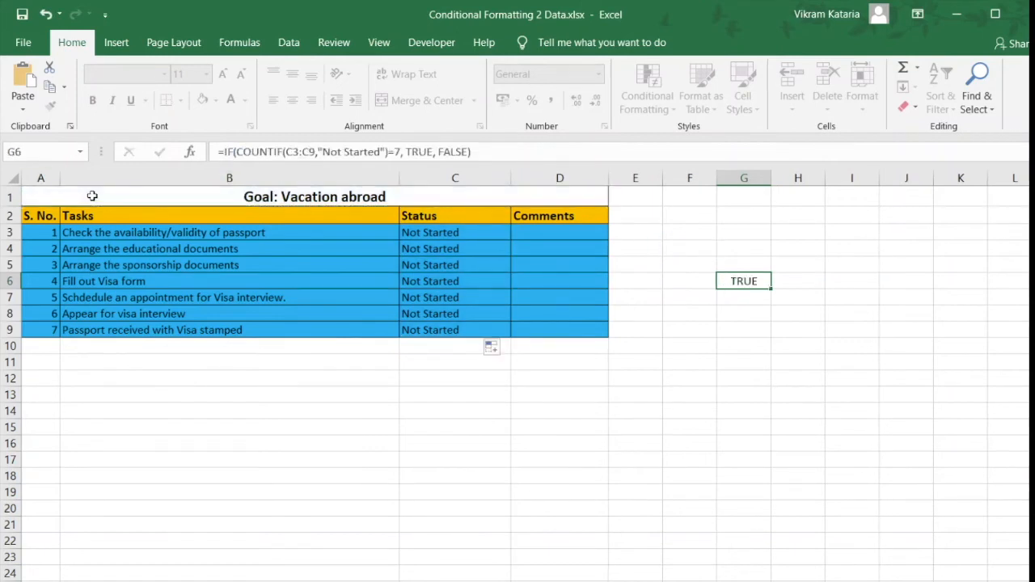
# Start a formula-based conditional formatting rule for the title in A1, pasting =IF(COUNTIF(C3:C9,"Not Started")=7, TRUE, FALSE) as its condition
pyautogui.click(110, 197)
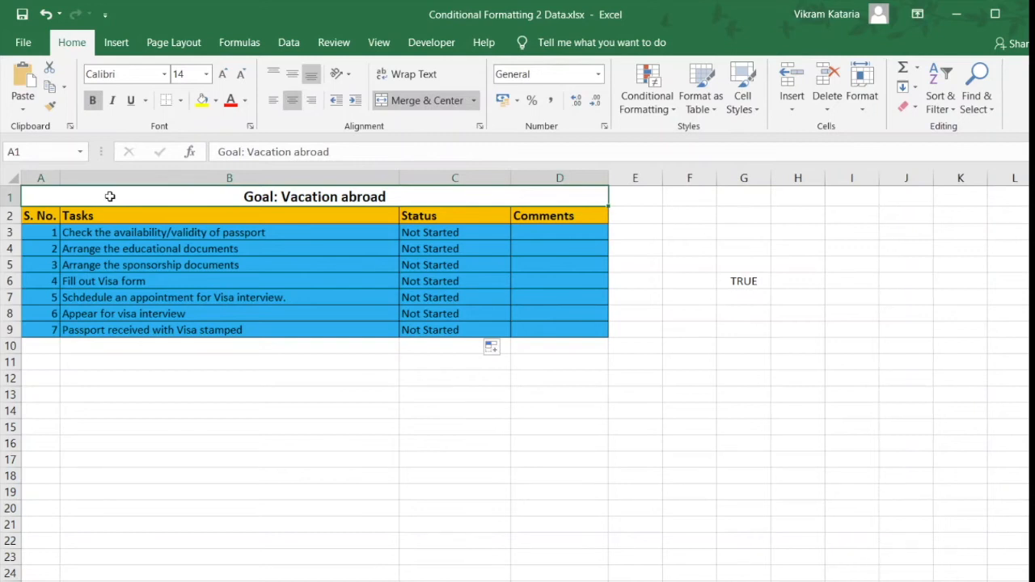
pyautogui.click(651, 112)
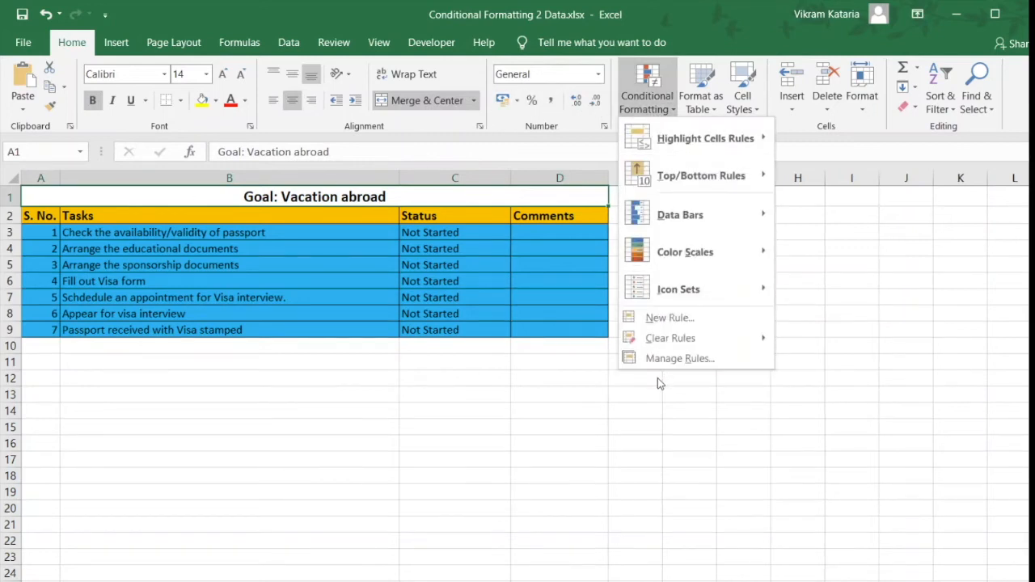
pyautogui.click(689, 317)
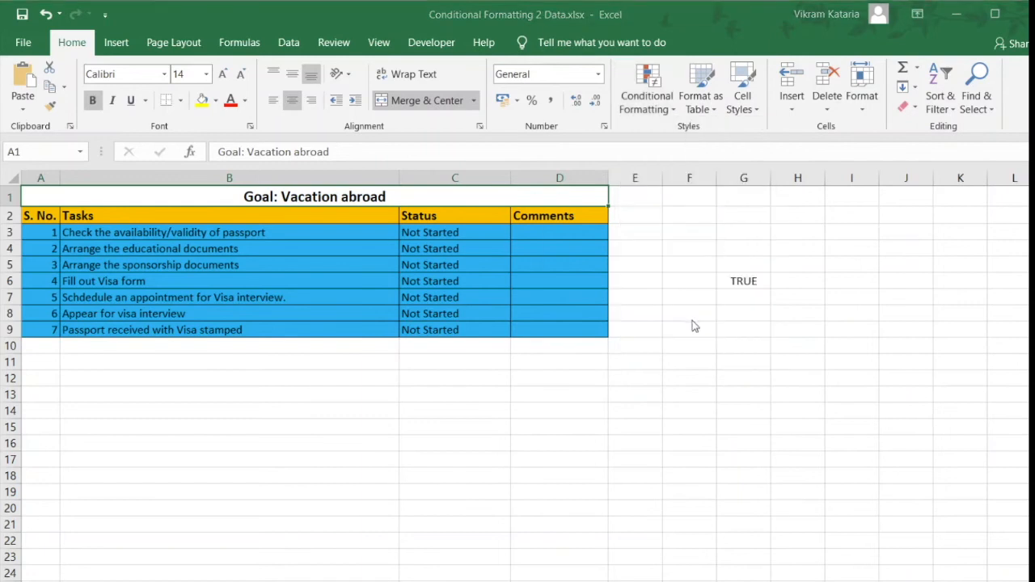
pyautogui.click(754, 166)
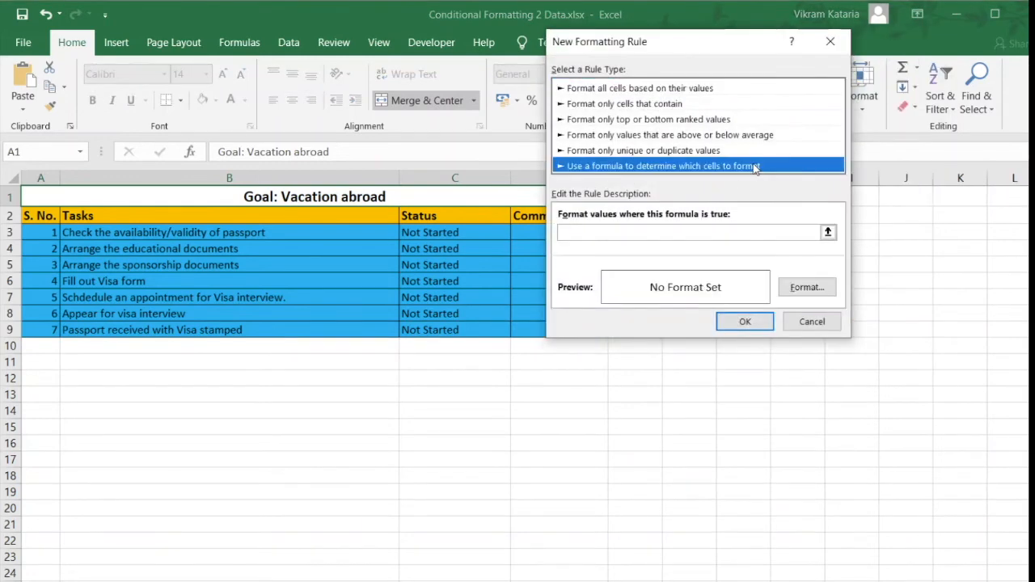
pyautogui.click(604, 233)
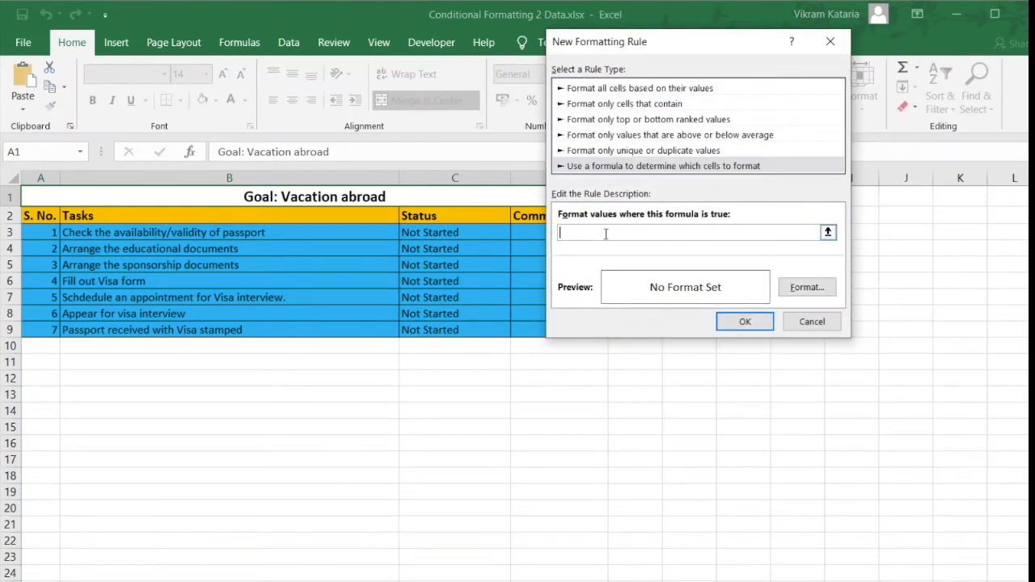
pyautogui.hotkey('ctrl', 'v')
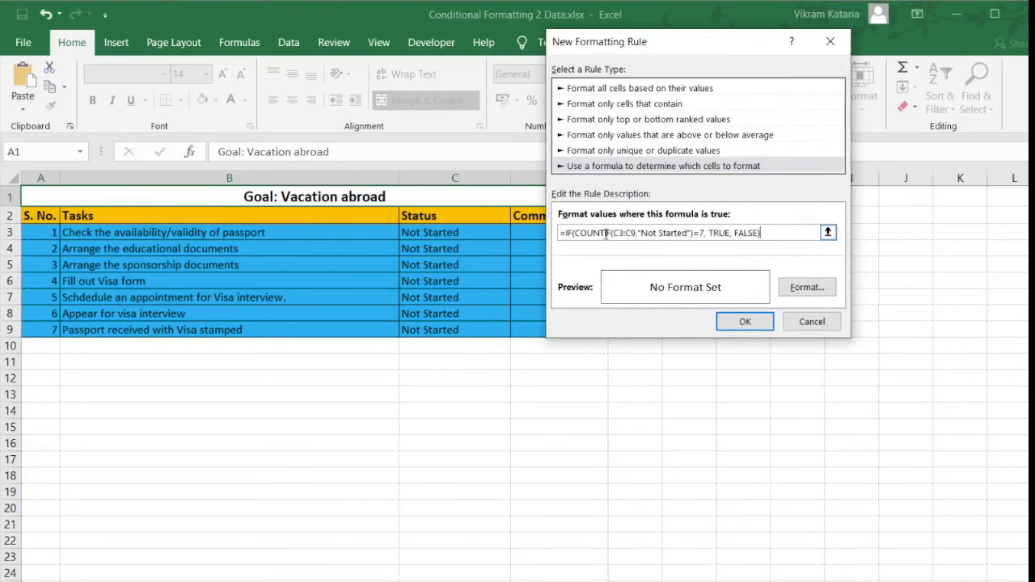
# Give the title's Not Started rule a light blue fill from the standard colors and apply the rule
pyautogui.click(796, 293)
pyautogui.moveTo(711, 14); pyautogui.dragTo(943, 47)
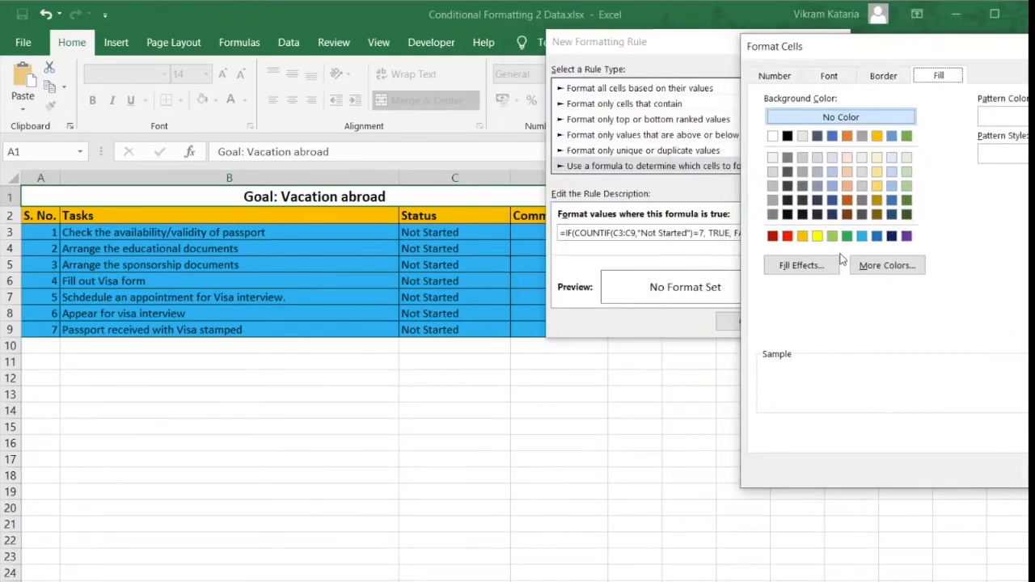
pyautogui.click(862, 236)
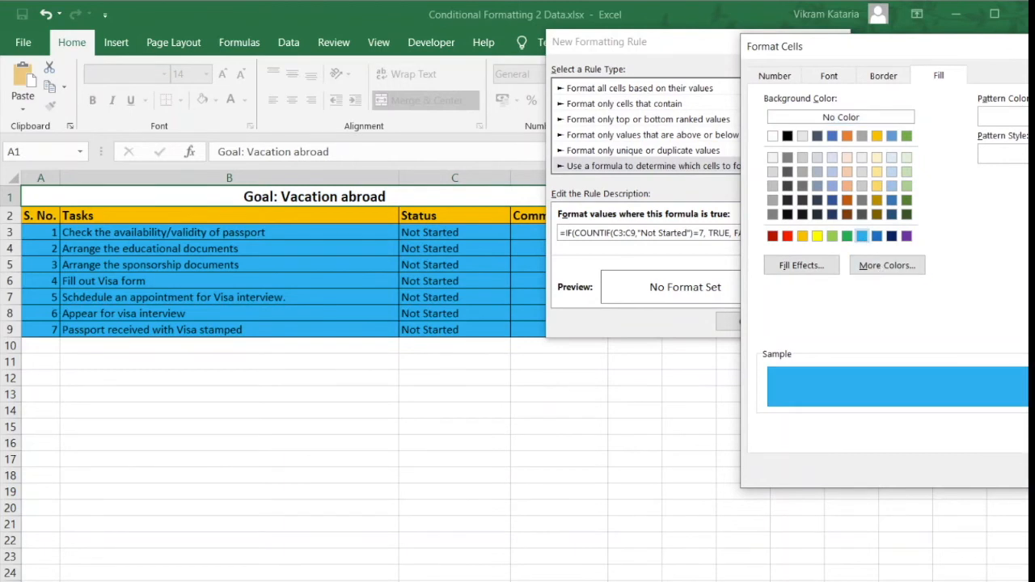
pyautogui.click(1026, 461)
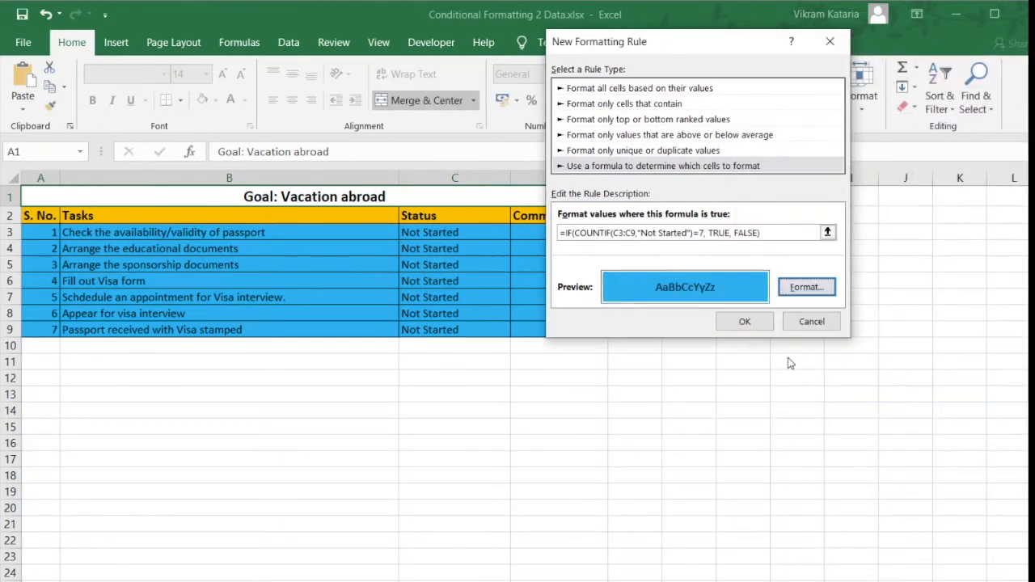
pyautogui.click(745, 322)
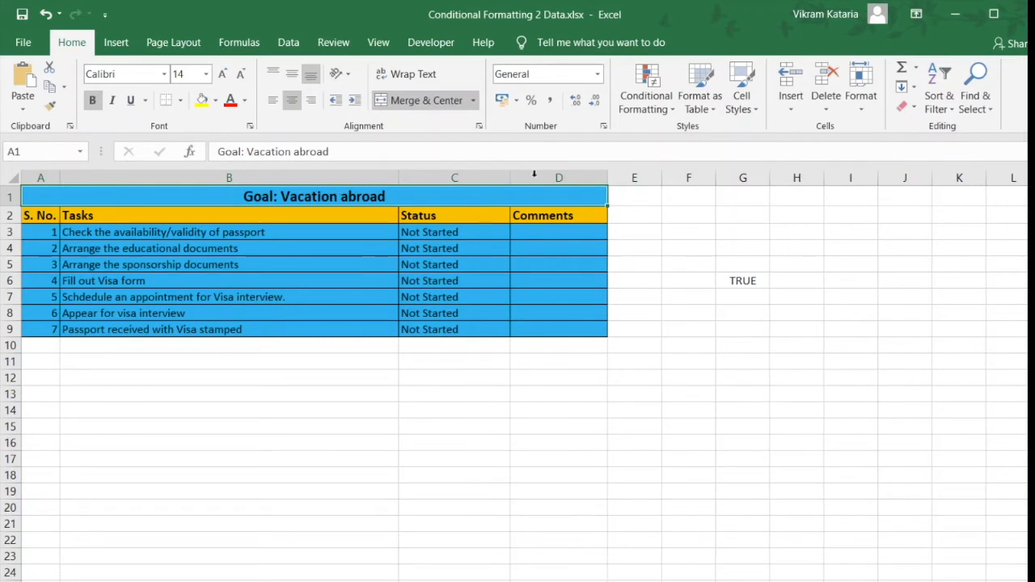
# Start another formula-based rule for the title in A1 with the condition =IF(COUNTIF(C3:C9,"Completed")=7, TRUE, FALSE)
pyautogui.click(651, 111)
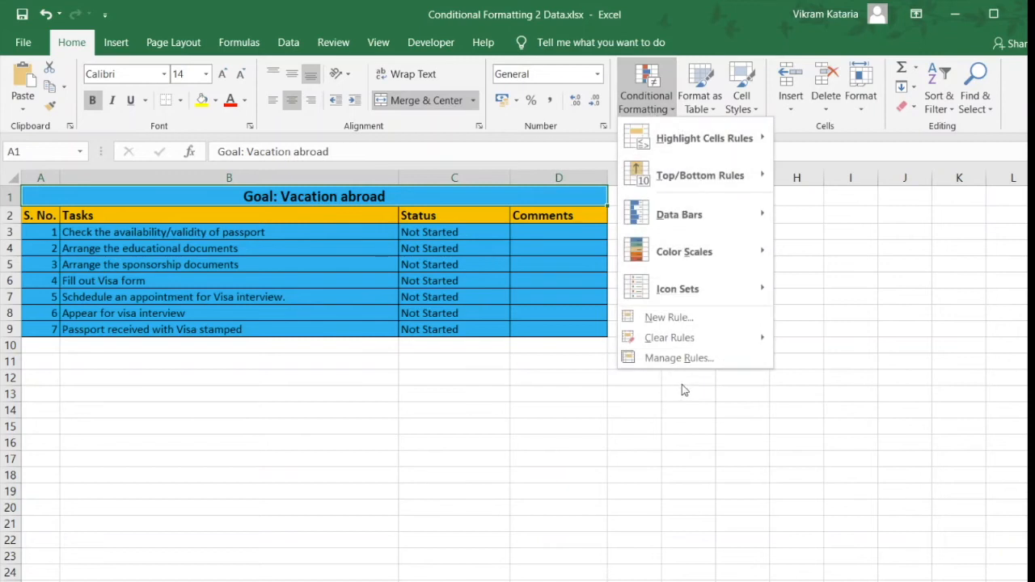
pyautogui.click(687, 318)
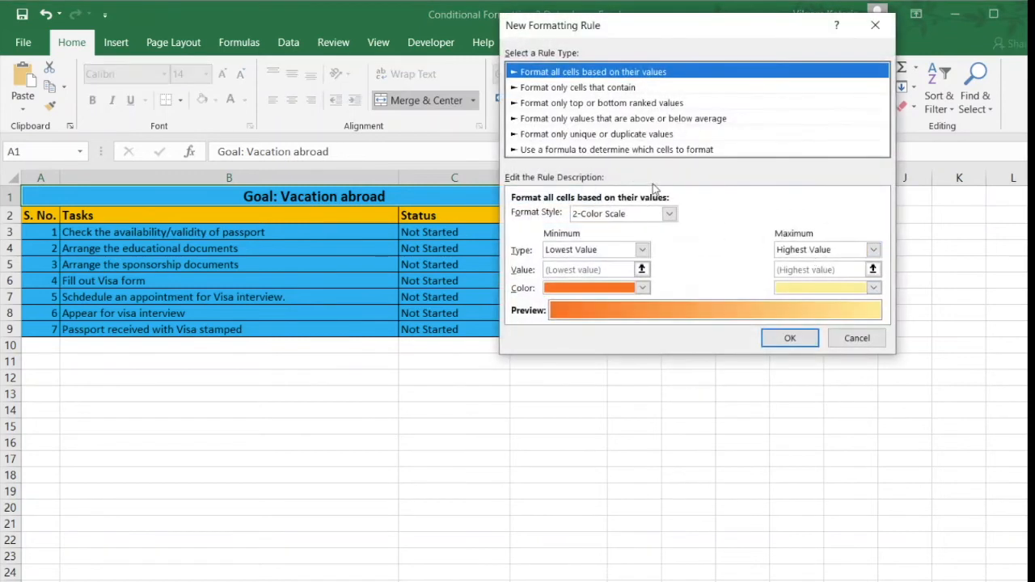
pyautogui.click(709, 151)
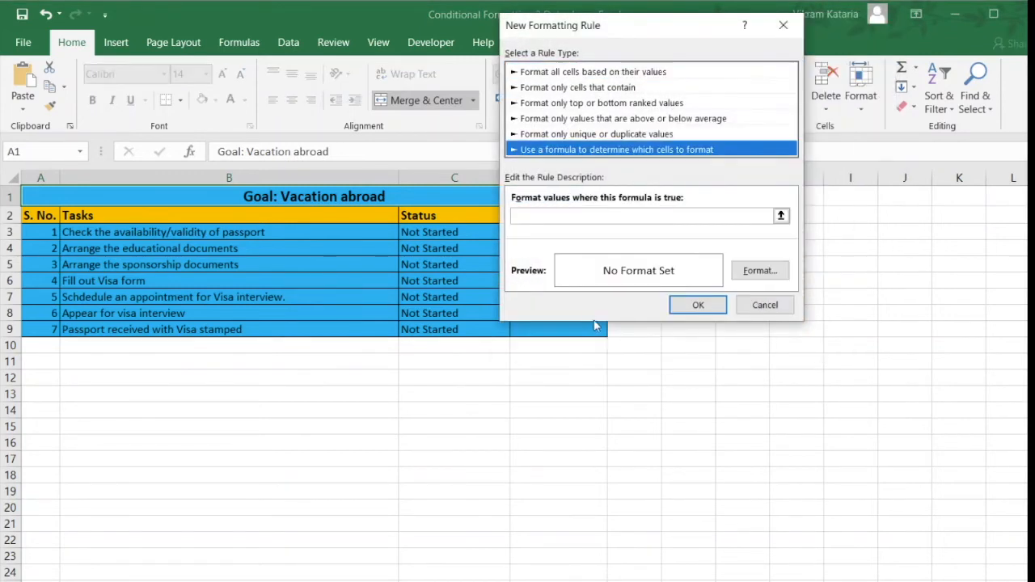
pyautogui.click(593, 216)
pyautogui.hotkey('ctrl', 'v')
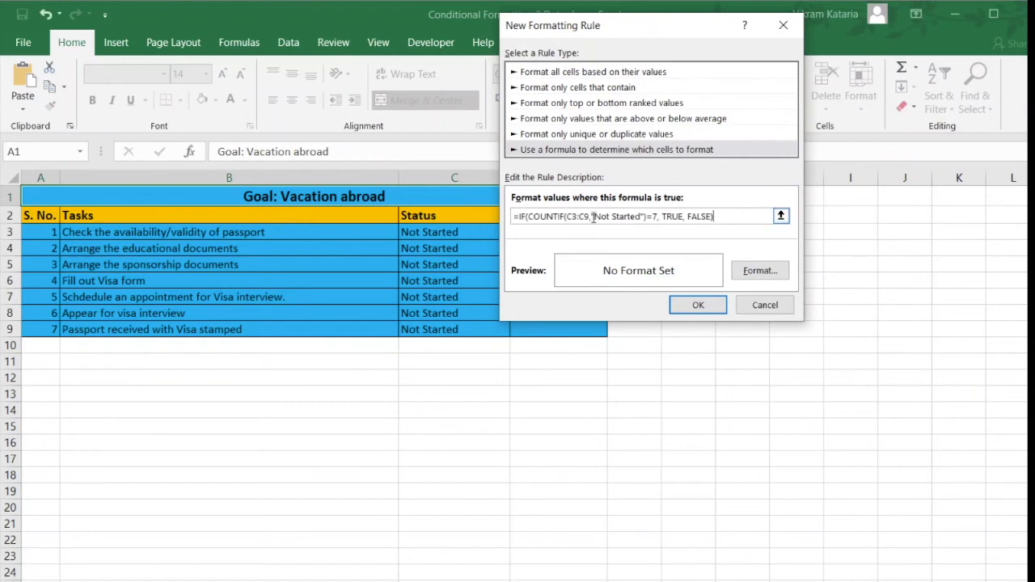
pyautogui.moveTo(594, 217); pyautogui.dragTo(642, 217)
pyautogui.write('Comple')
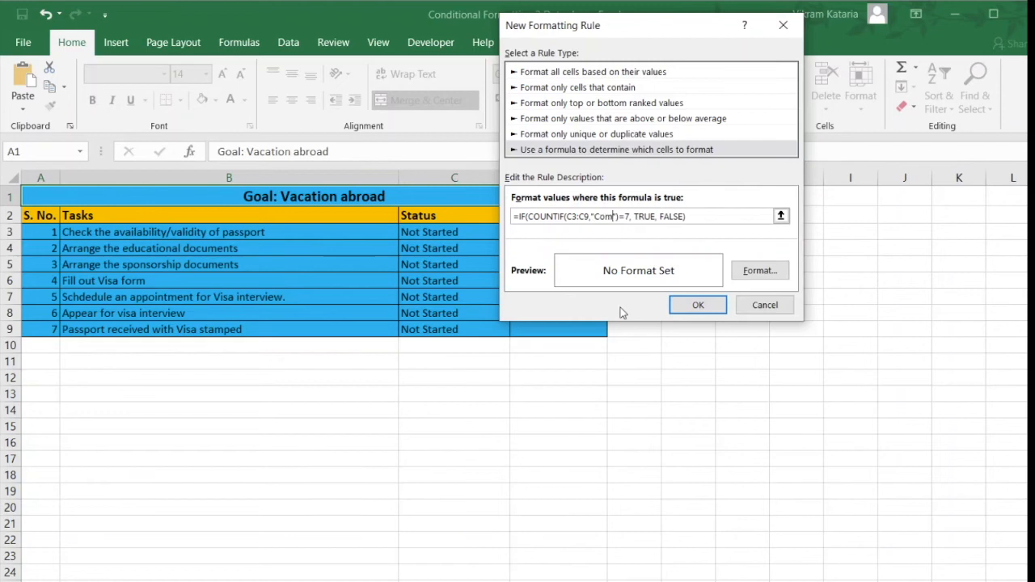
pyautogui.write('ted')
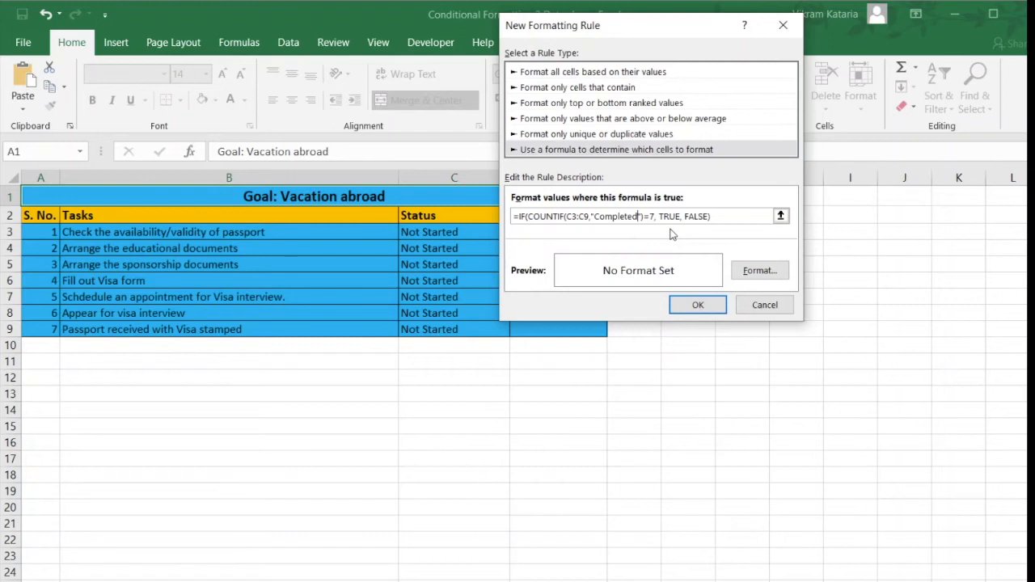
# Give the title's Completed rule a light green fill from the standard colors and apply the rule
pyautogui.click(757, 270)
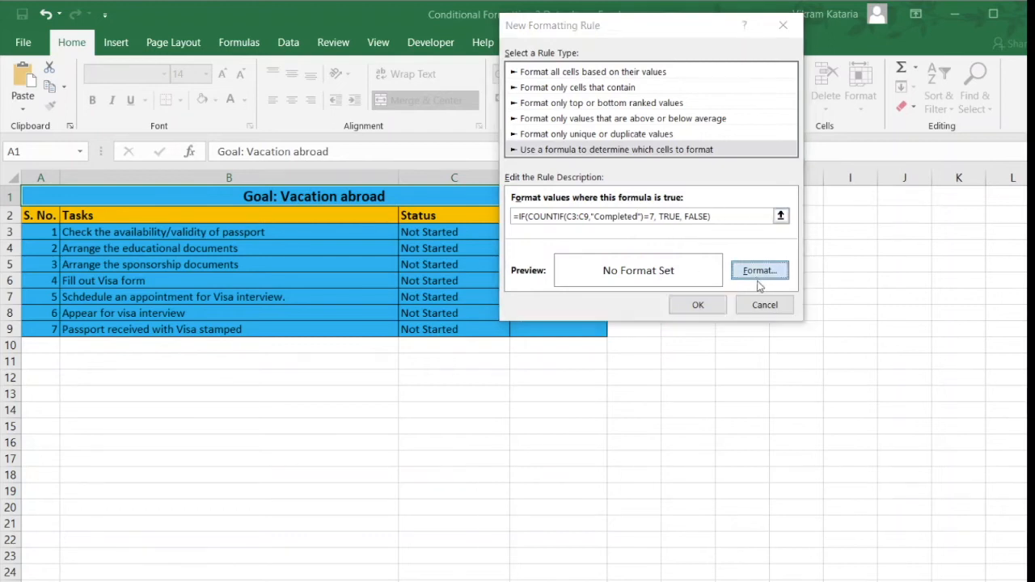
pyautogui.click(556, 203)
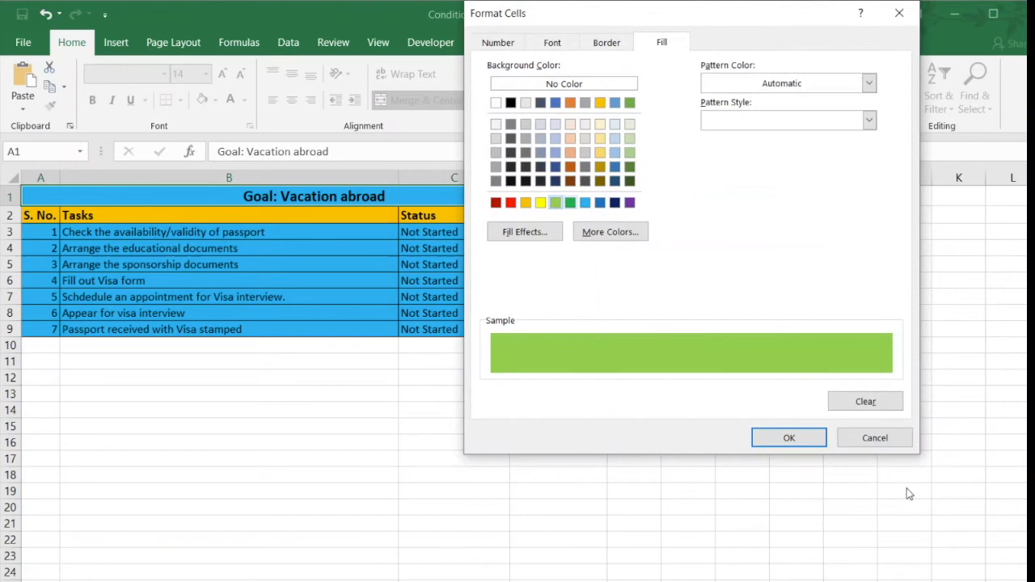
pyautogui.click(788, 437)
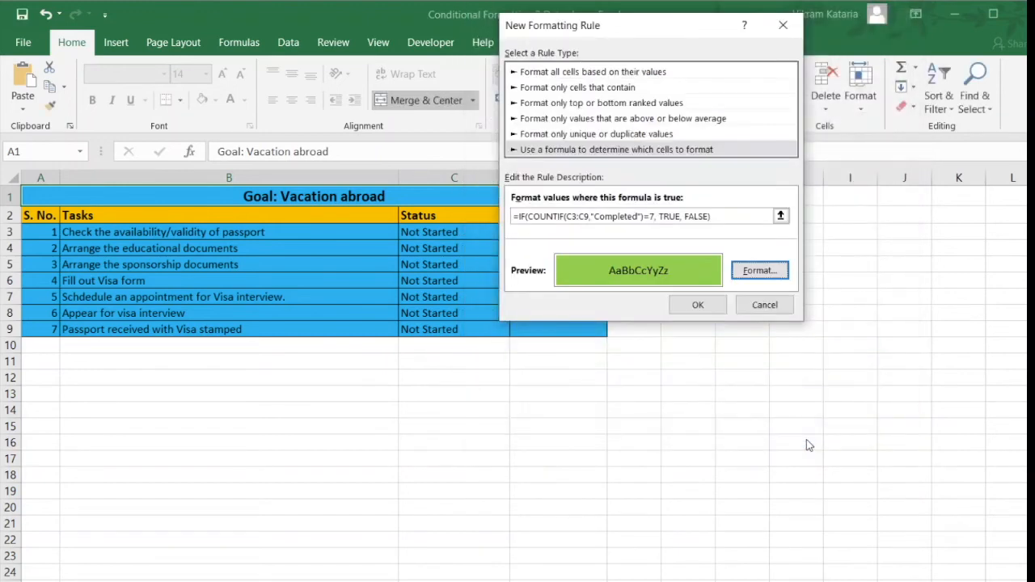
pyautogui.click(698, 306)
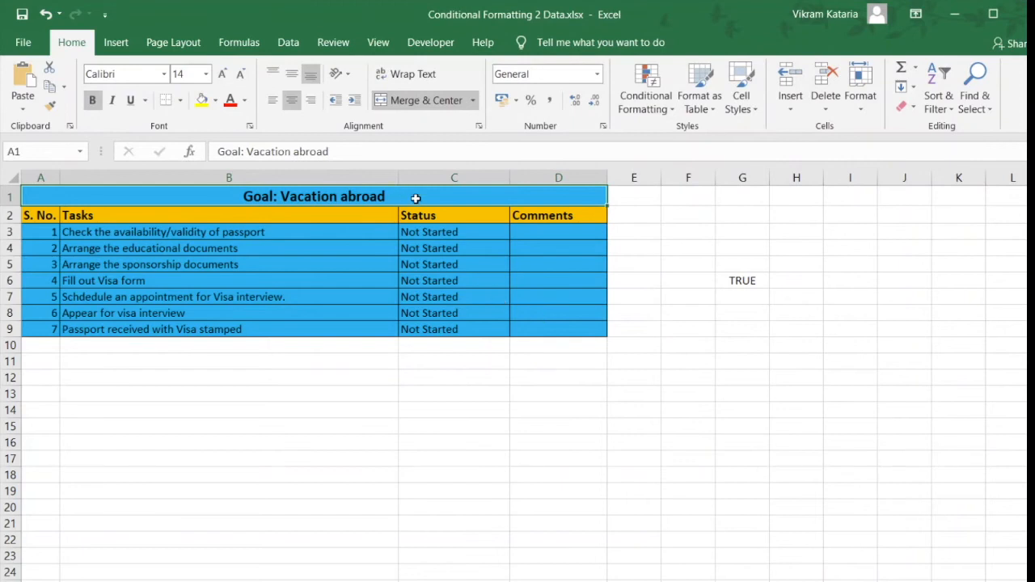
# Set the first task's status in C3 to Completed and fill it down through C9
pyautogui.click(468, 232)
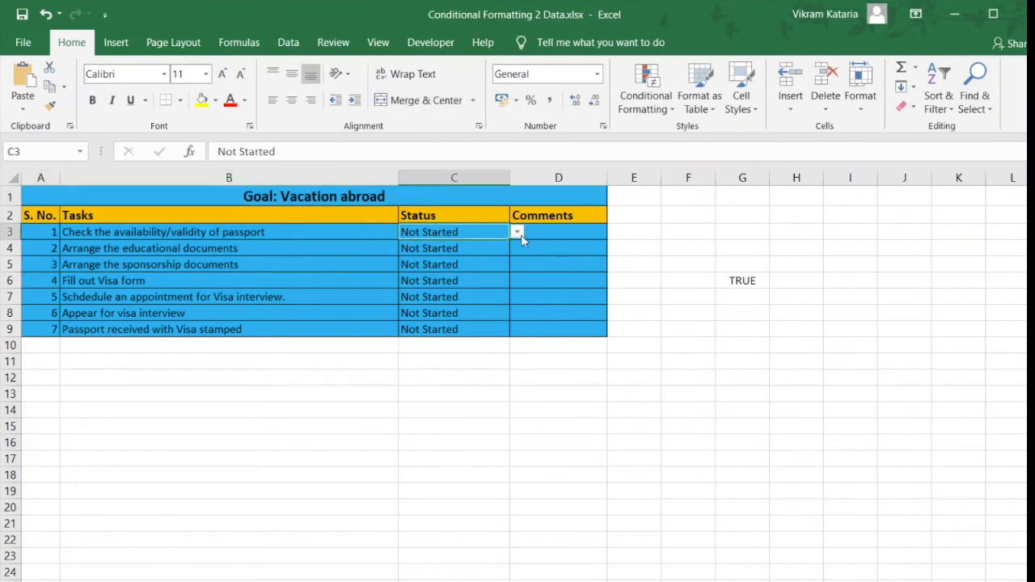
pyautogui.click(517, 232)
pyautogui.click(495, 268)
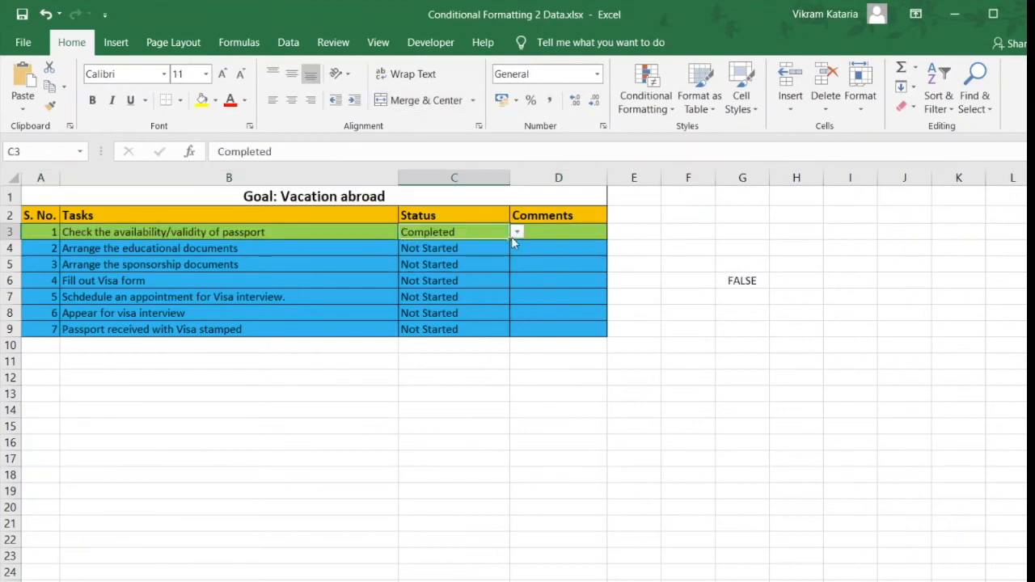
pyautogui.moveTo(509, 237); pyautogui.dragTo(509, 333)
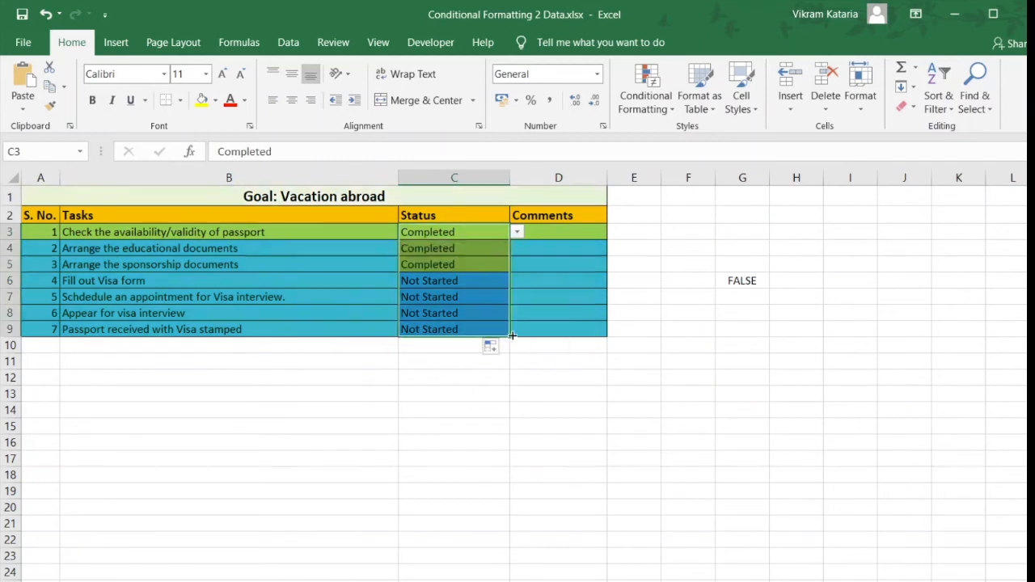
pyautogui.click(742, 313)
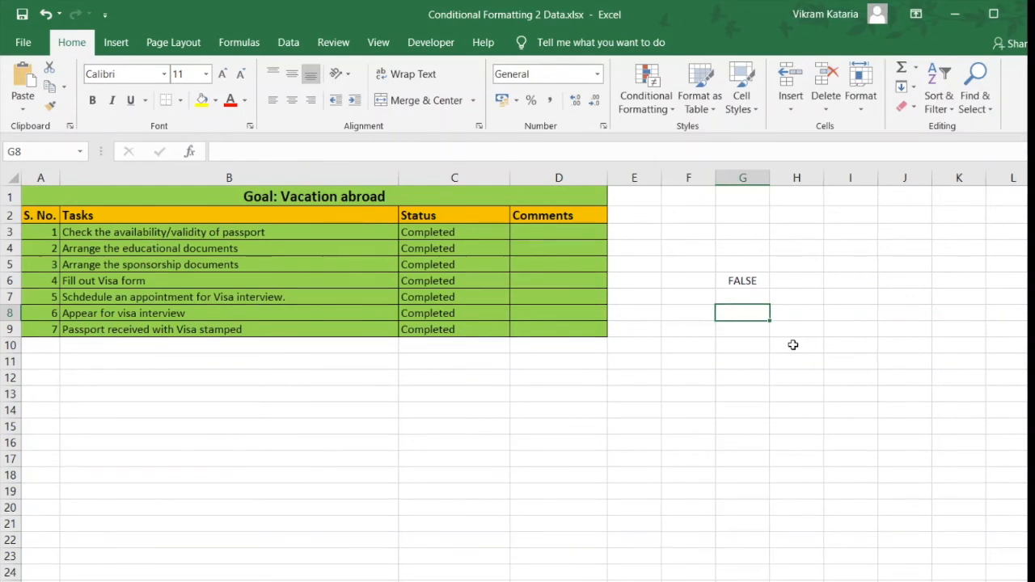
# In G6's formula, change the Not Started comparison to <7, copy that COUNTIF test, and open an AND function in front of it
pyautogui.click(751, 282)
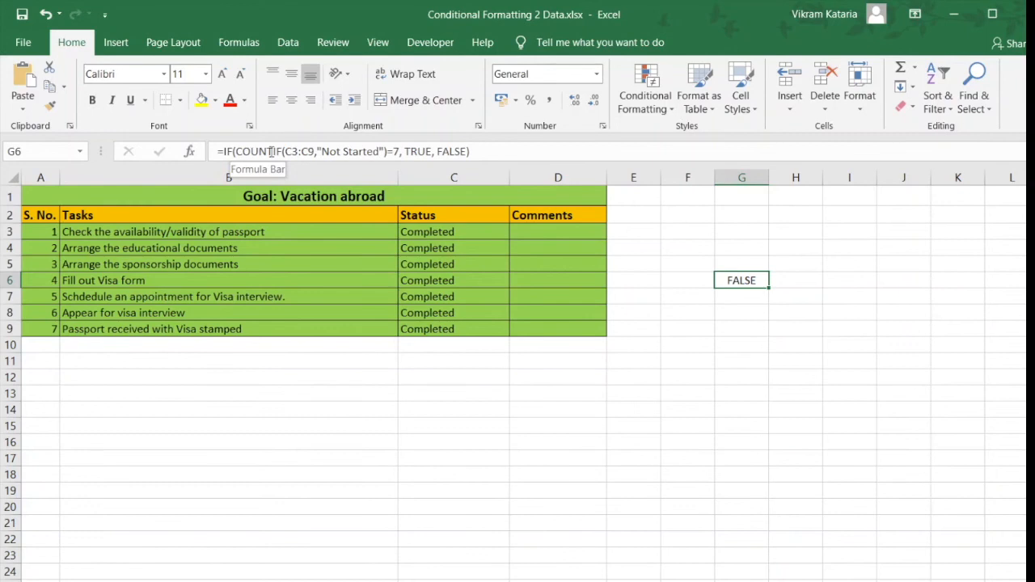
pyautogui.click(389, 152)
pyautogui.write('<')
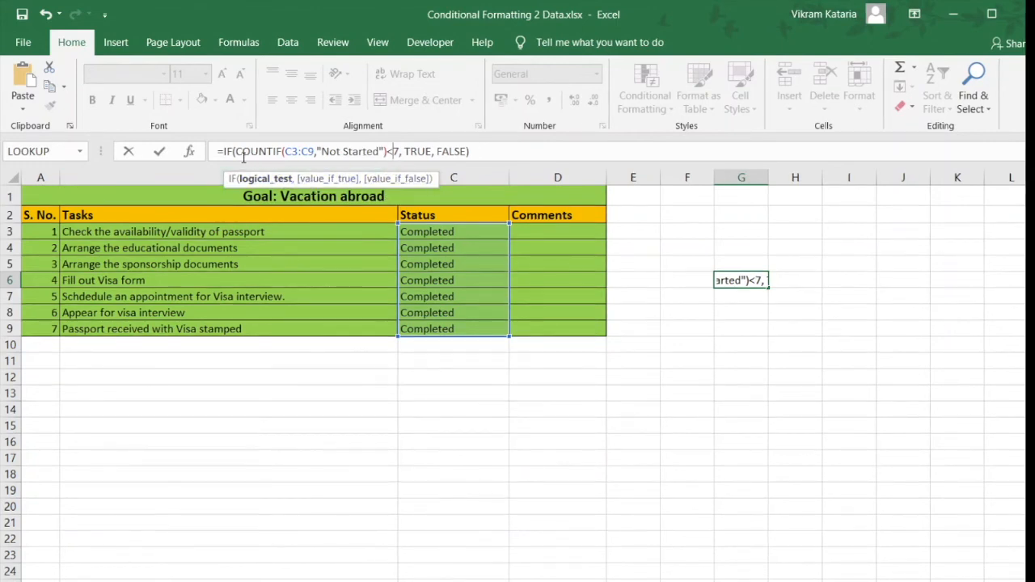
pyautogui.moveTo(236, 151); pyautogui.dragTo(399, 151)
pyautogui.hotkey('ctrl', 'c')
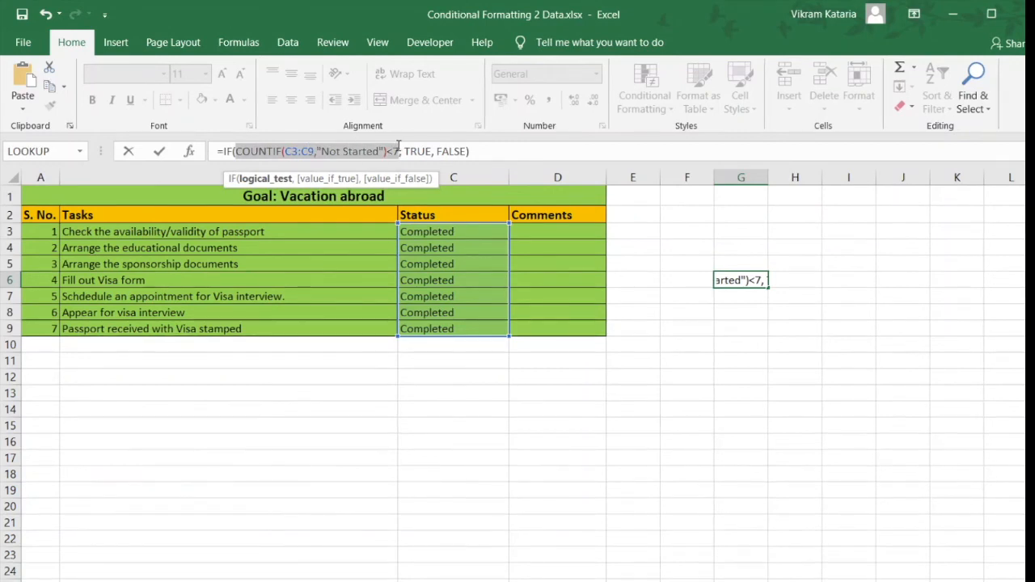
pyautogui.click(238, 152)
pyautogui.write('and(')
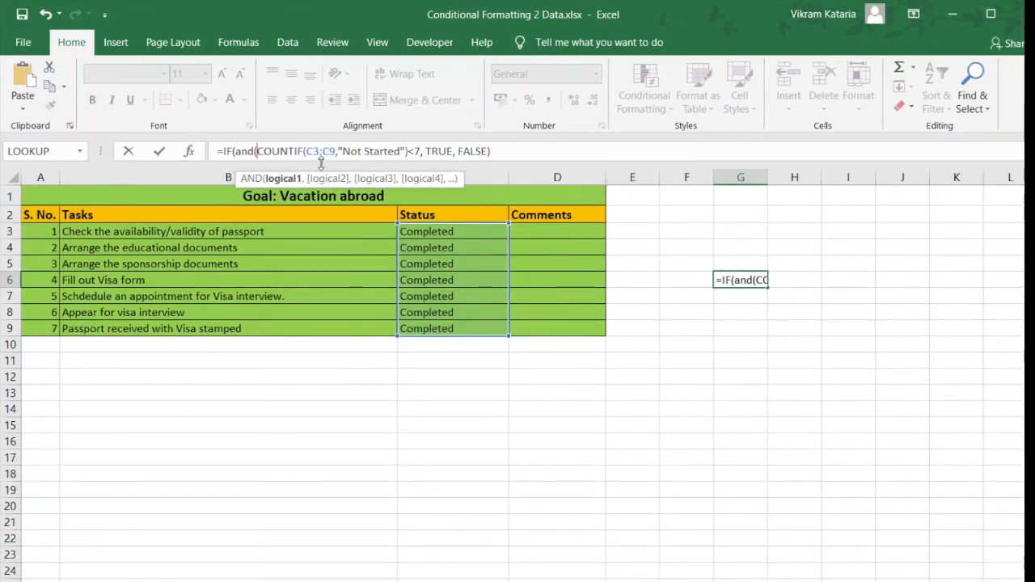
# Add COUNTIF(C3:C9,"Completed")<7 as the second AND condition in G6's formula, reusing the copied test, and enter the formula
pyautogui.click(420, 151)
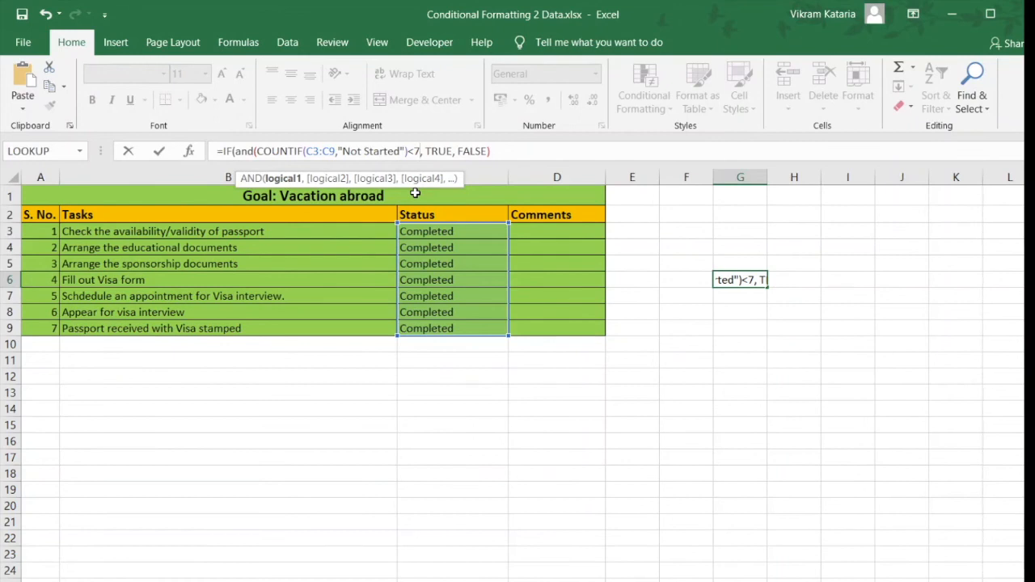
pyautogui.write(',')
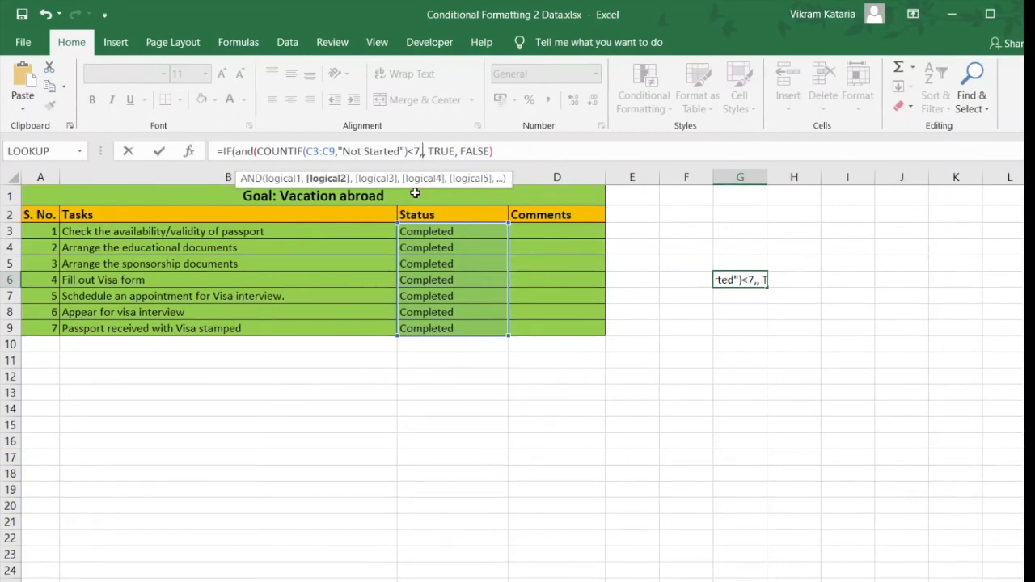
pyautogui.hotkey('ctrl', 'v')
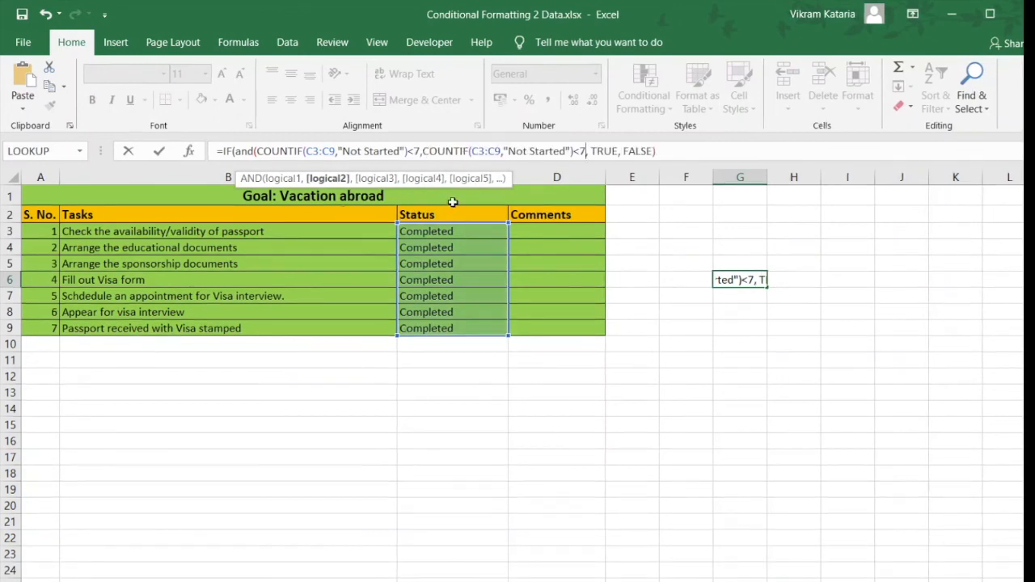
pyautogui.moveTo(509, 151); pyautogui.dragTo(567, 154)
pyautogui.press('BackSpace')
pyautogui.write('Completed')
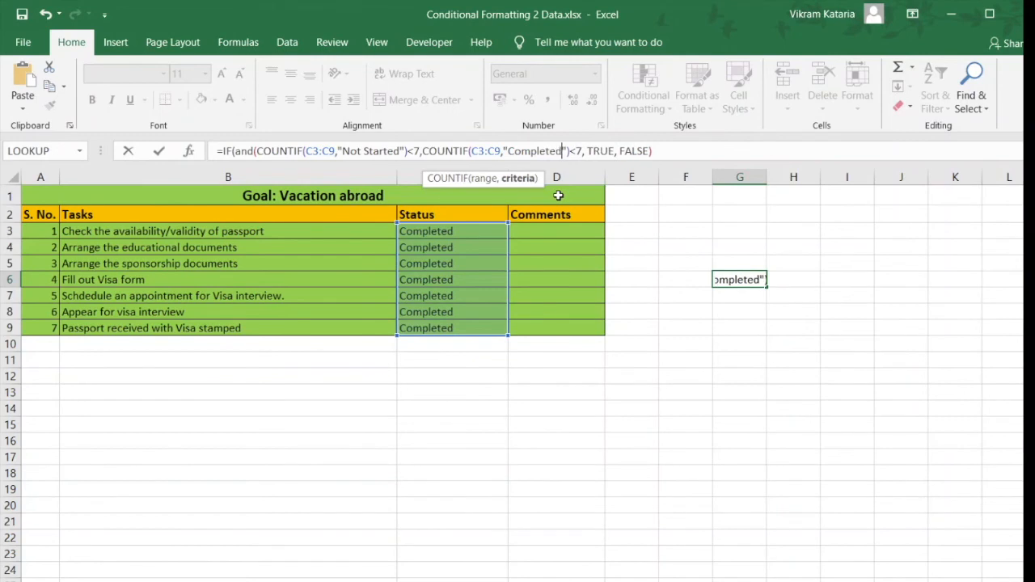
pyautogui.click(582, 152)
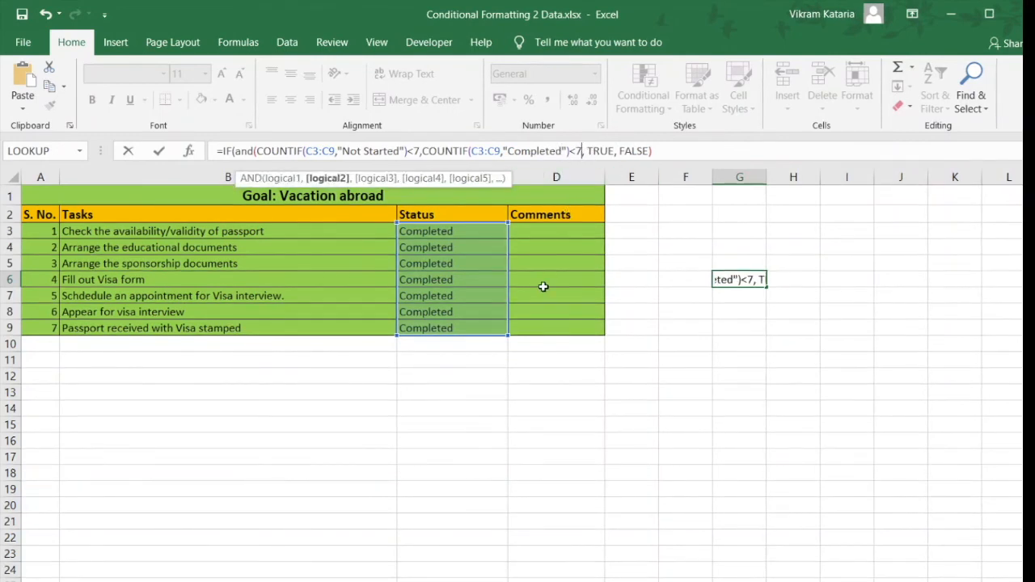
pyautogui.write(')')
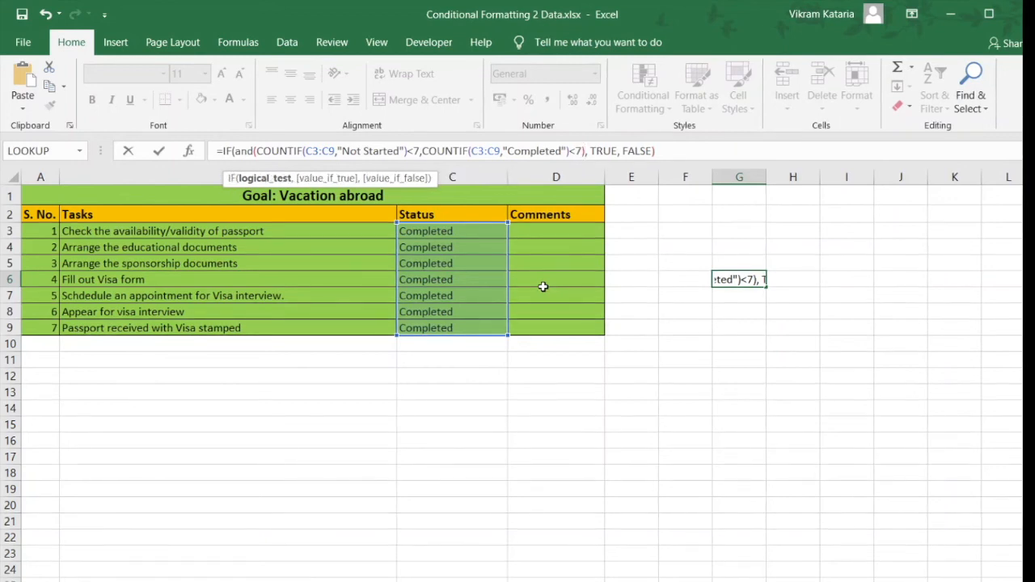
pyautogui.press('Return')
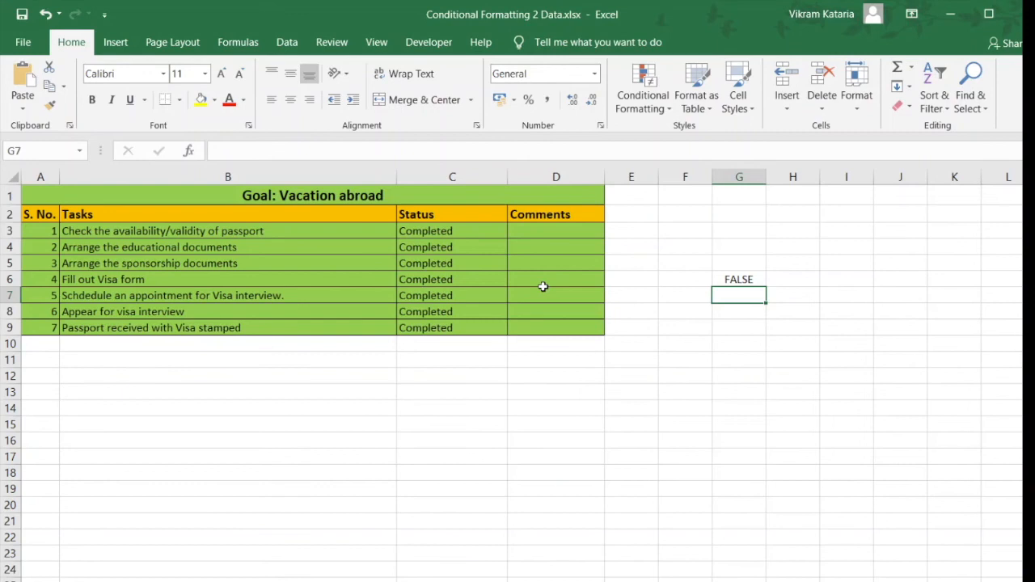
# Test the G6 formula by setting the status of the sponsorship documents task in C5 to Not Started
pyautogui.click(732, 280)
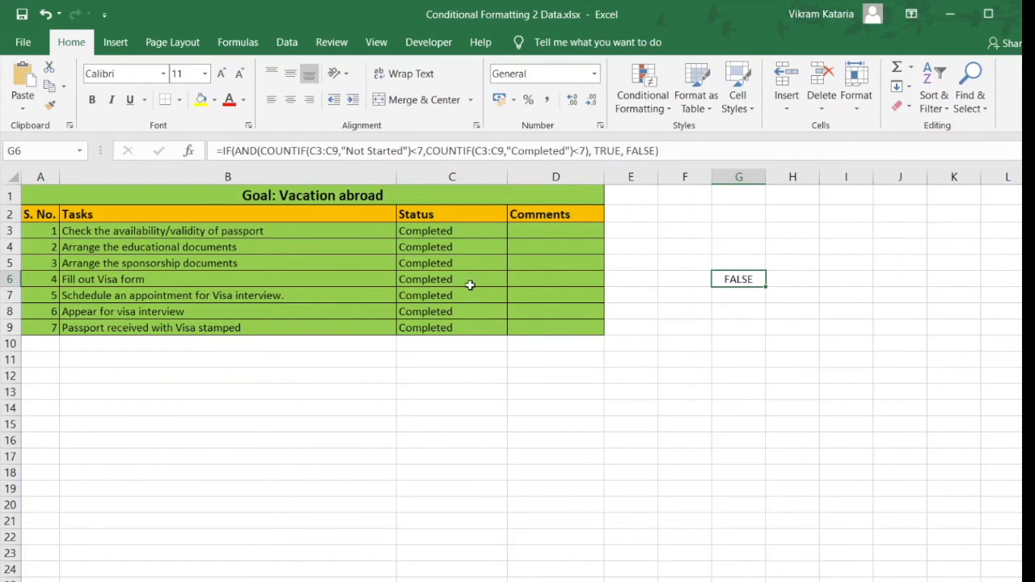
pyautogui.click(482, 265)
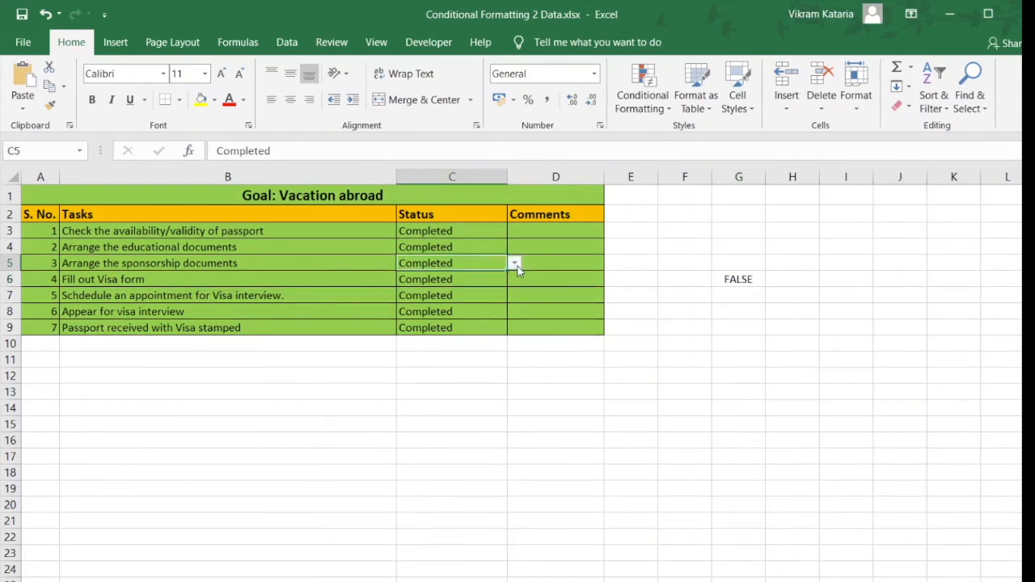
pyautogui.click(514, 264)
pyautogui.press('Escape')
pyautogui.click(486, 281)
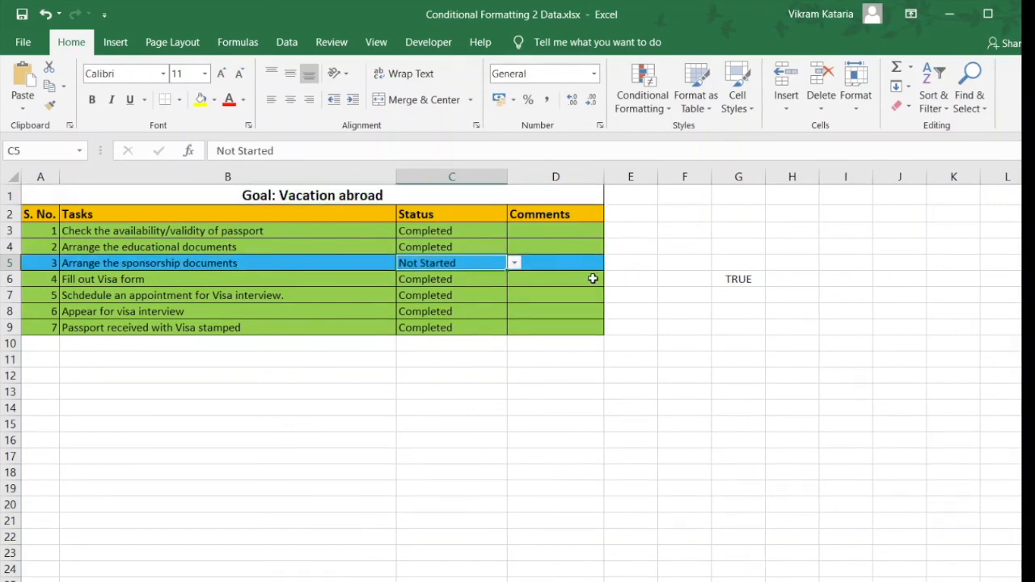
# Copy the full text of G6's IF(AND(...)) formula, leaving the cell unchanged
pyautogui.click(749, 282)
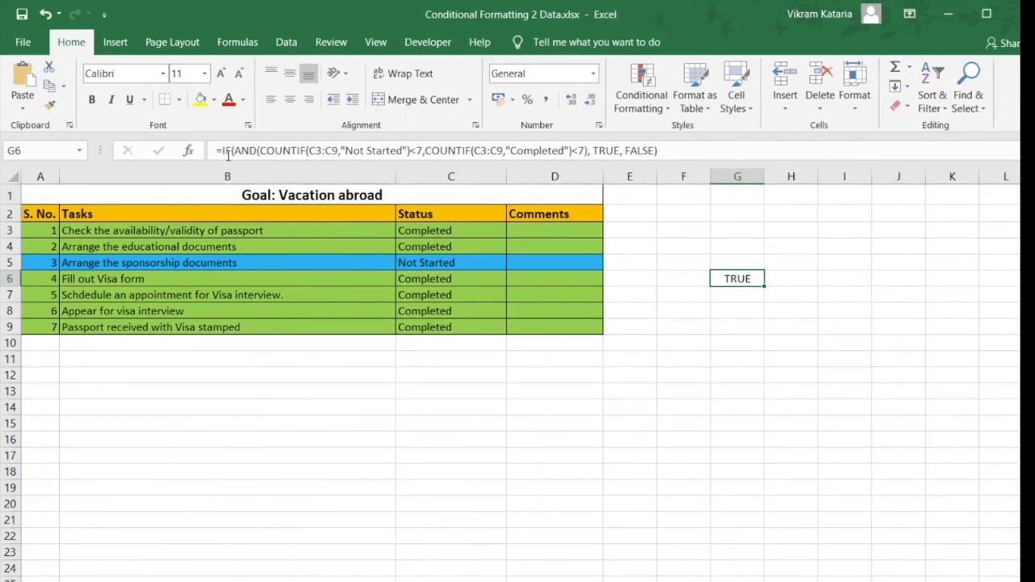
pyautogui.click(512, 152)
pyautogui.moveTo(512, 152); pyautogui.dragTo(658, 152)
pyautogui.hotkey('ctrl', 'c')
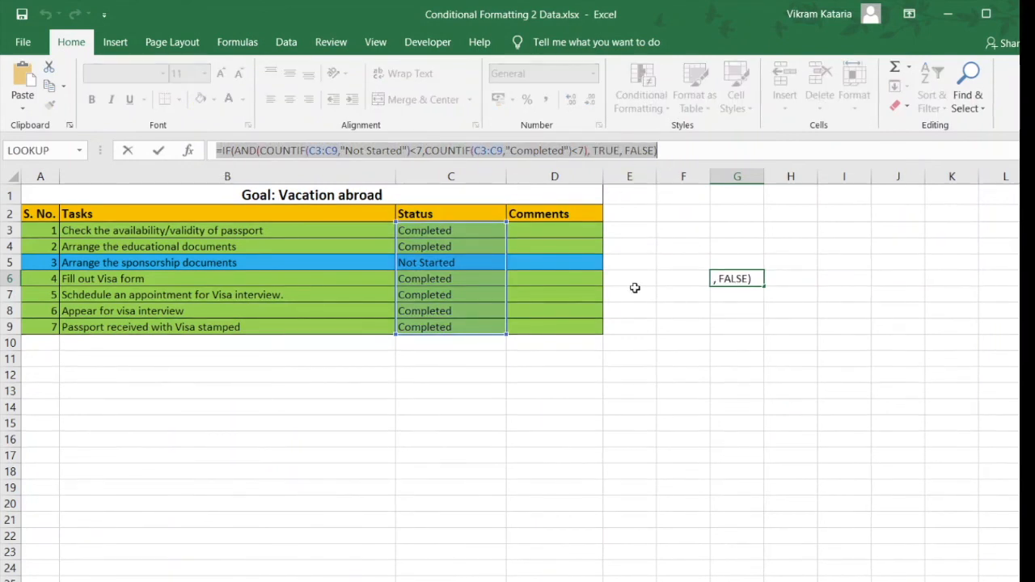
pyautogui.press('Escape')
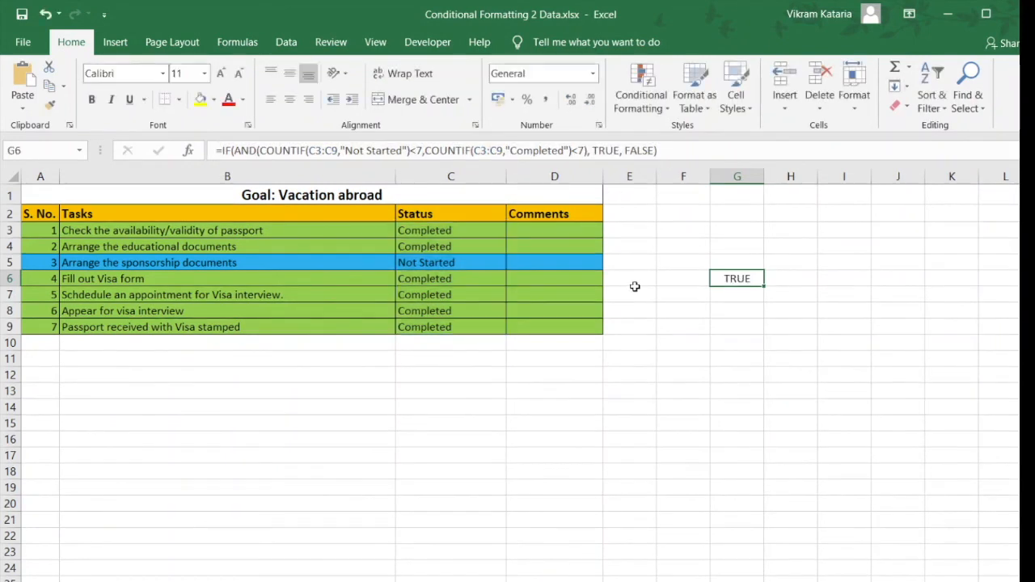
# Add a formula-based conditional formatting rule to G6 using the copied formula as its condition, with a yellow fill
pyautogui.click(642, 105)
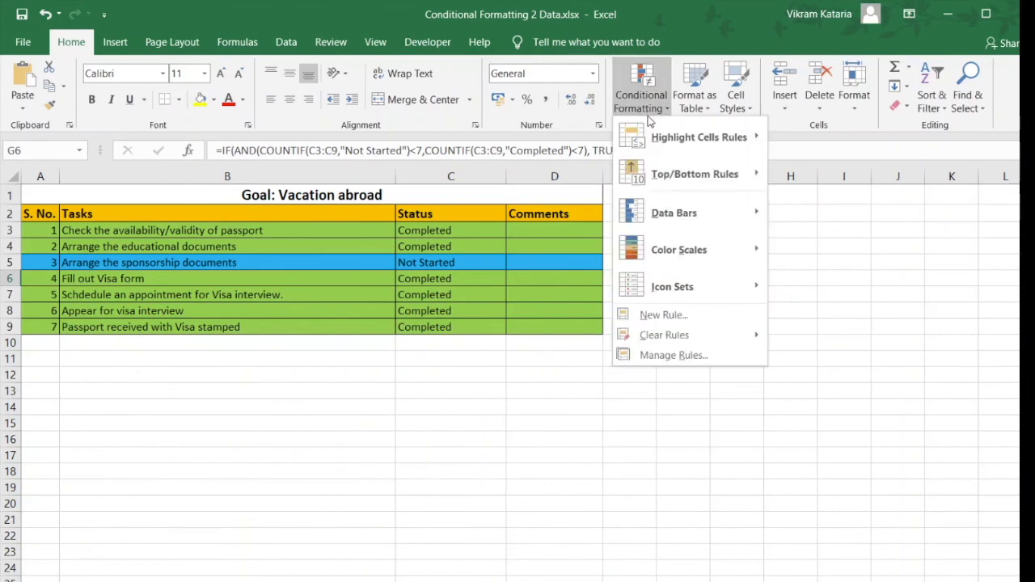
pyautogui.click(681, 317)
pyautogui.click(584, 137)
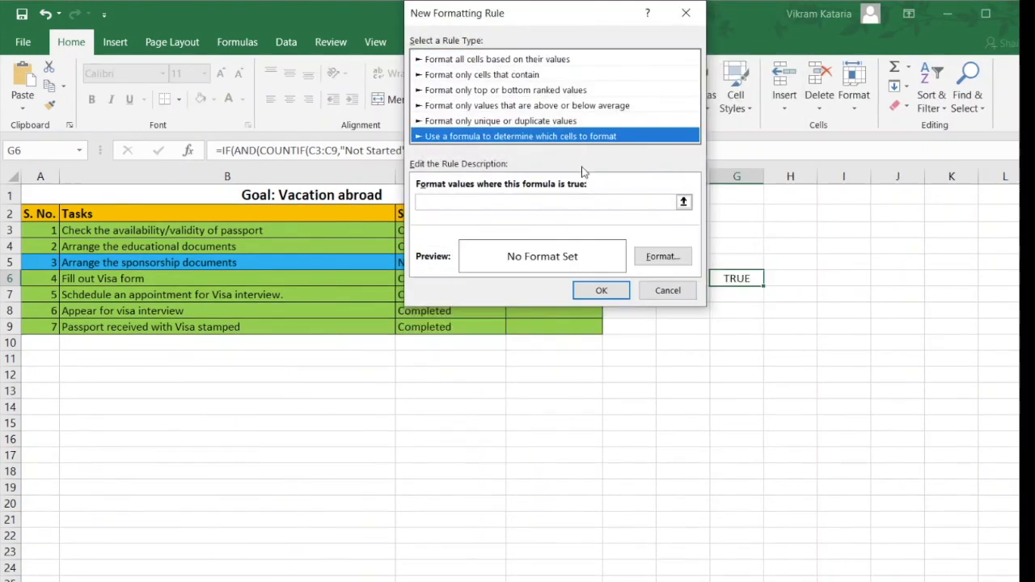
pyautogui.click(477, 201)
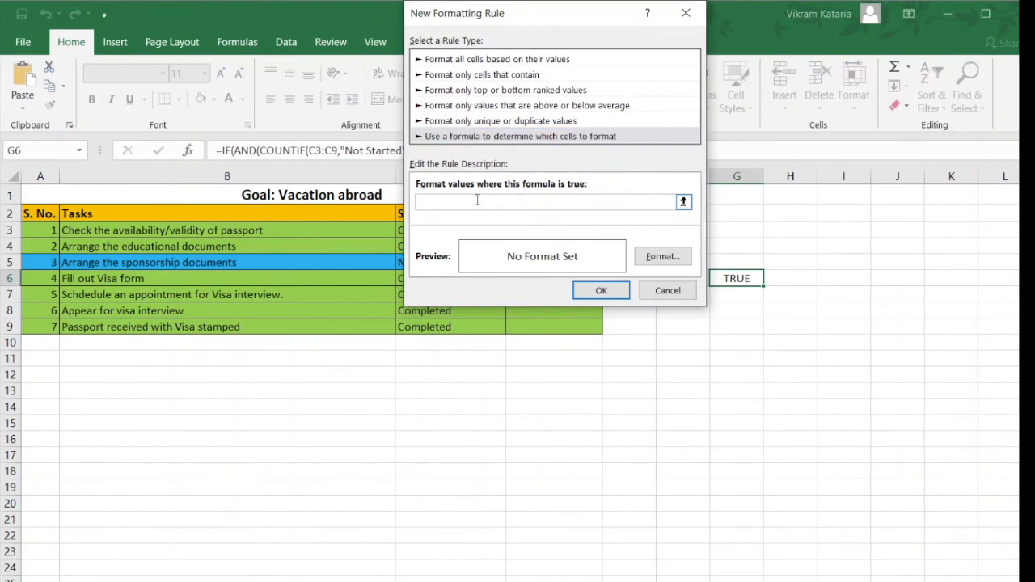
pyautogui.hotkey('ctrl', 'v')
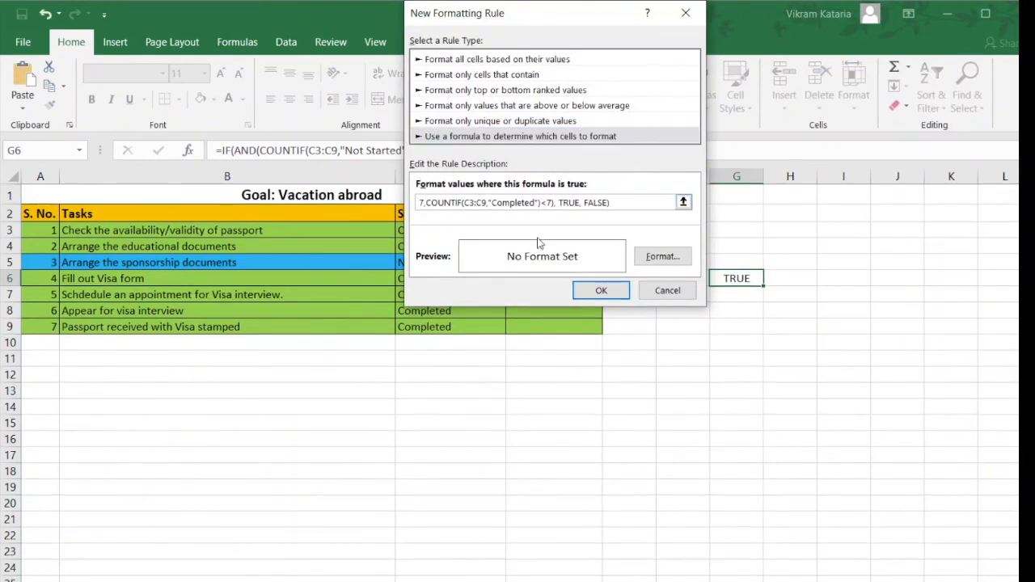
pyautogui.click(660, 257)
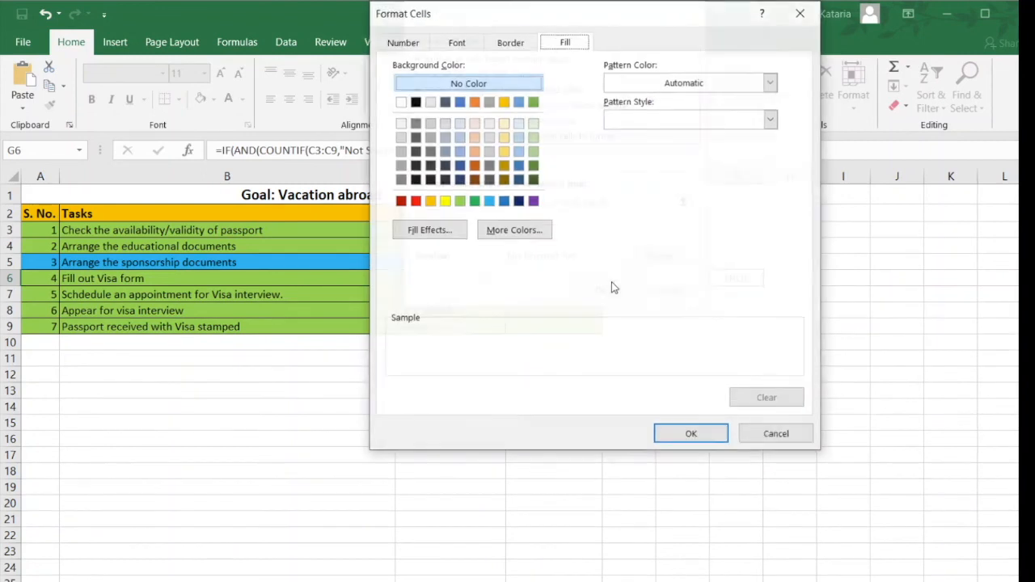
pyautogui.click(453, 202)
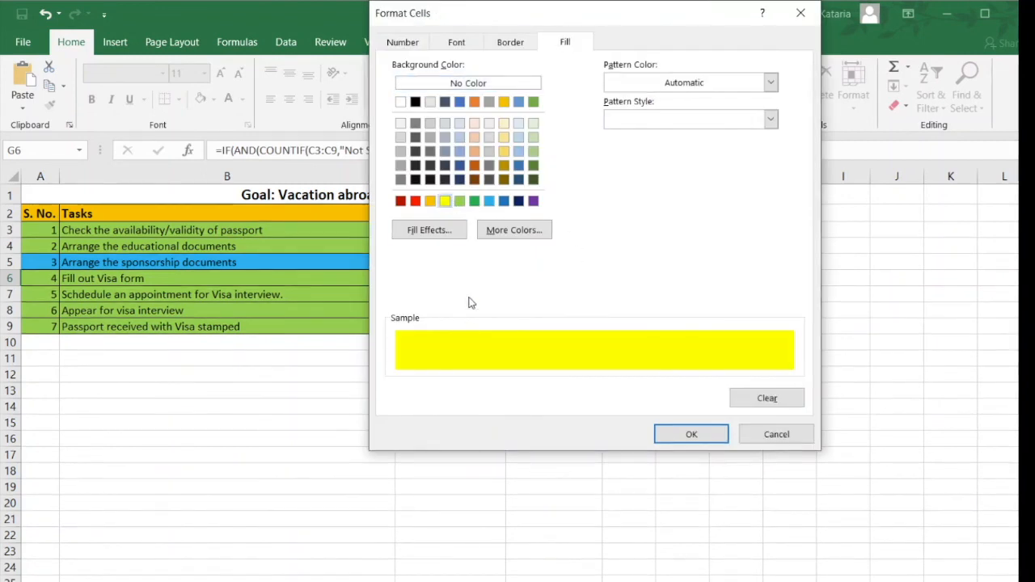
pyautogui.click(690, 434)
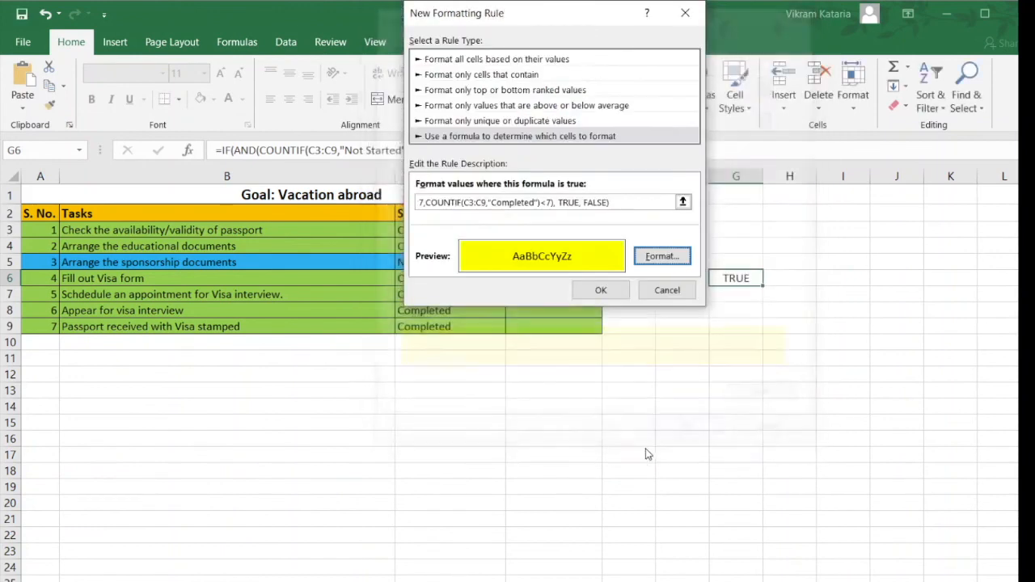
pyautogui.click(601, 291)
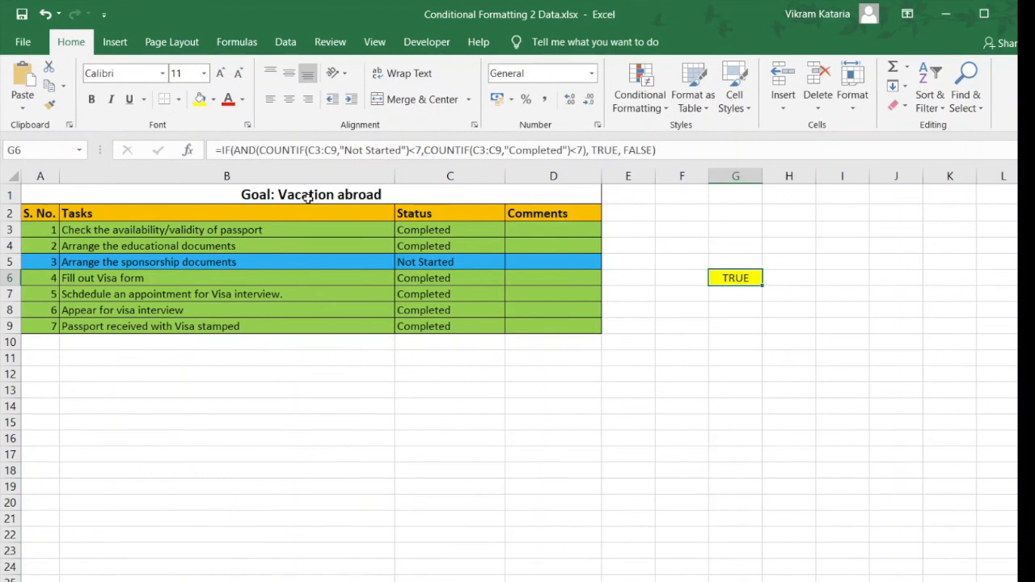
# Start a formula-based rule for the title in A1 with the condition =IF(AND(COUNTIF(C3:C9,"Not Started")<7,COUNTIF(C3:C9,"Completed")<7), TRUE, FALSE)
pyautogui.click(394, 197)
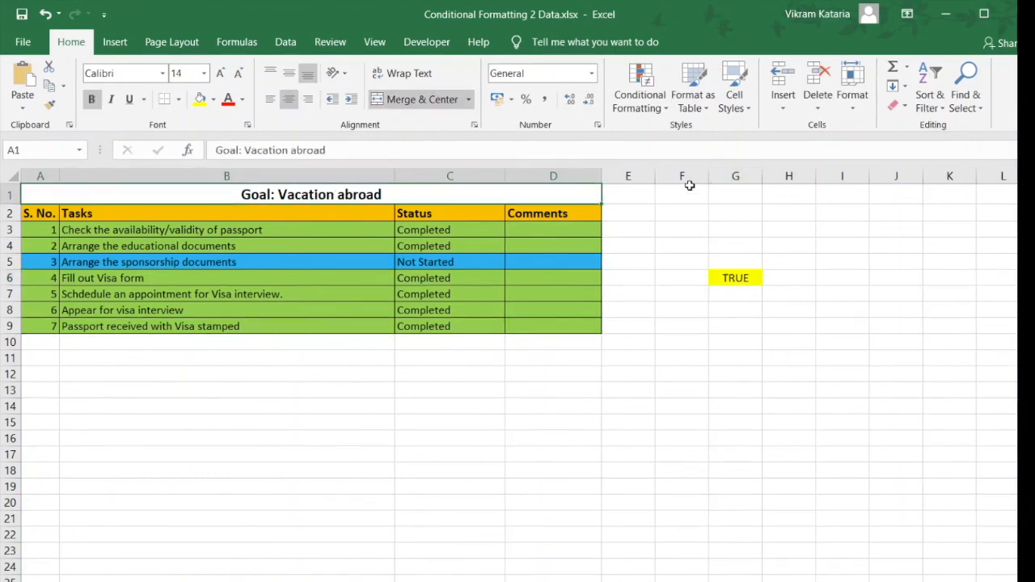
pyautogui.click(653, 110)
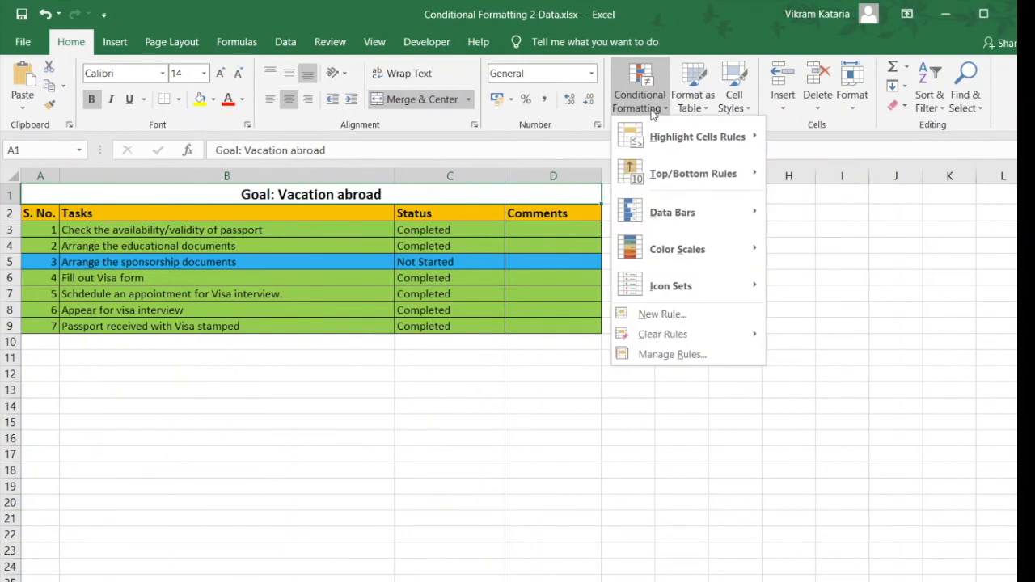
pyautogui.click(673, 322)
pyautogui.click(535, 137)
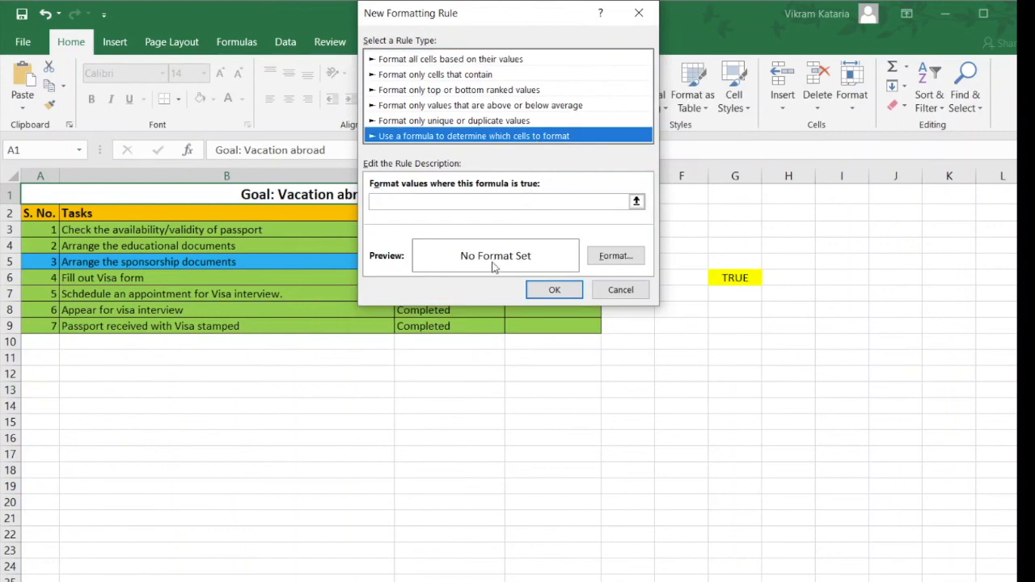
pyautogui.click(405, 200)
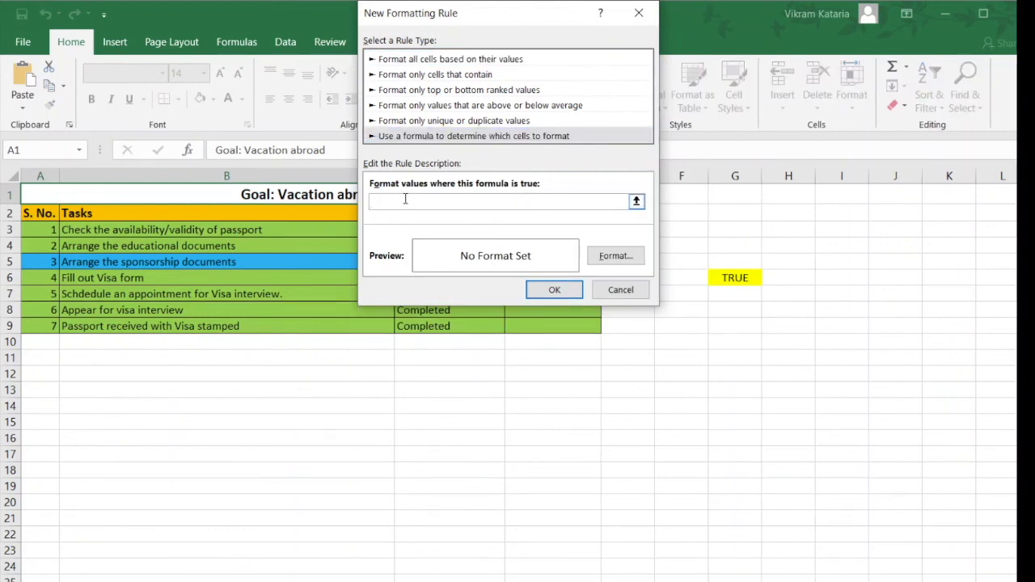
pyautogui.write('=IF((COUNTIF(C3:C9,"Completed")<7), TRUE, FALSE)')
# Give the new formula-based rule for the title in A1 a yellow fill and apply it
pyautogui.click(595, 257)
pyautogui.click(398, 200)
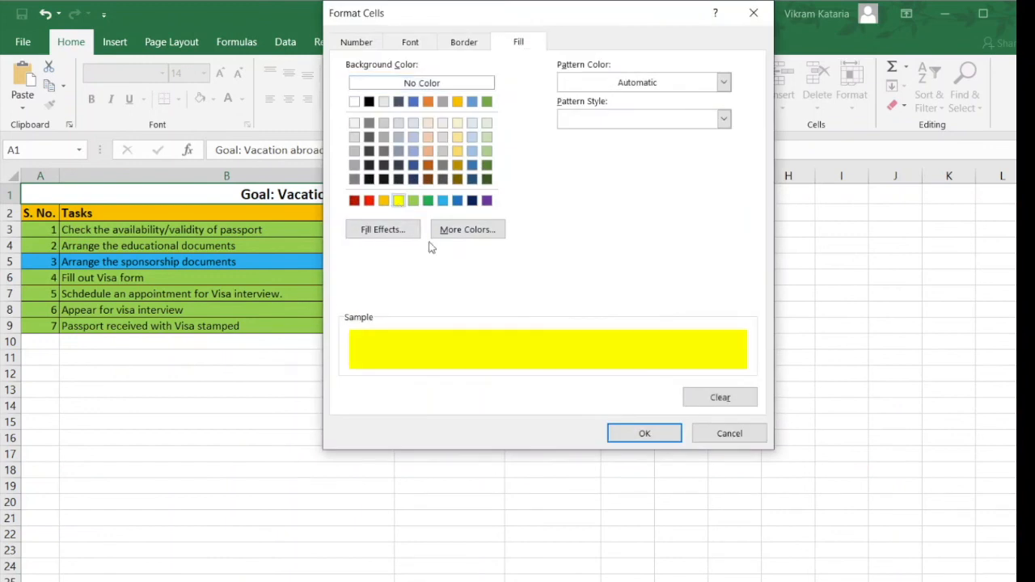
pyautogui.click(666, 432)
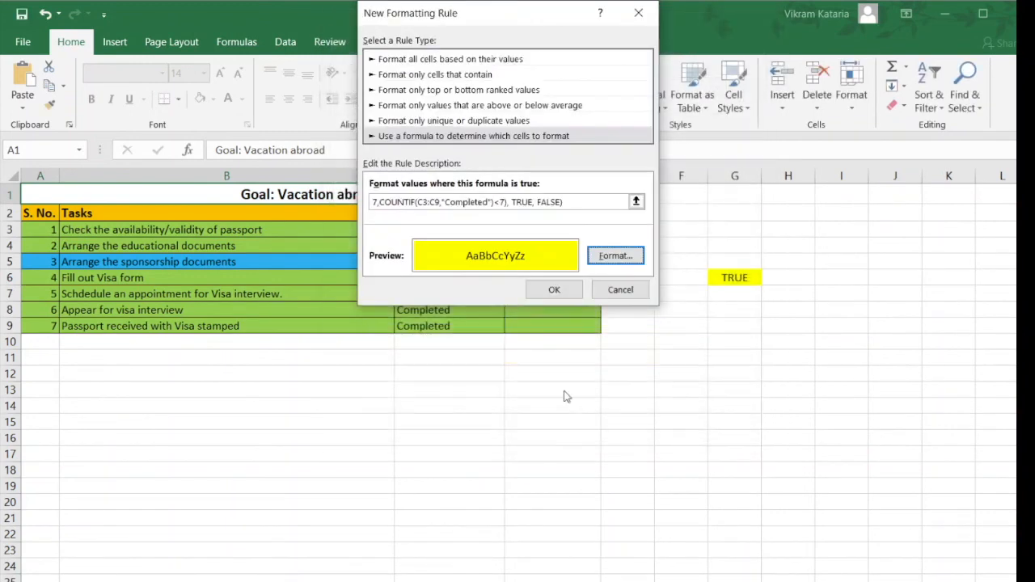
pyautogui.click(557, 288)
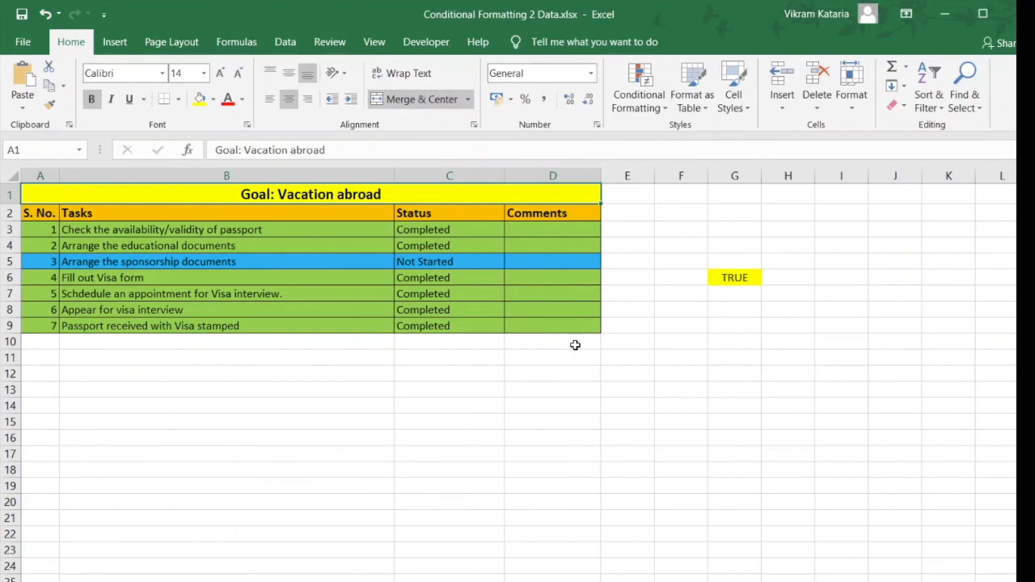
# Test the title coloring by setting the status of the sponsorship documents task in C5 to Completed
pyautogui.click(477, 280)
pyautogui.click(485, 264)
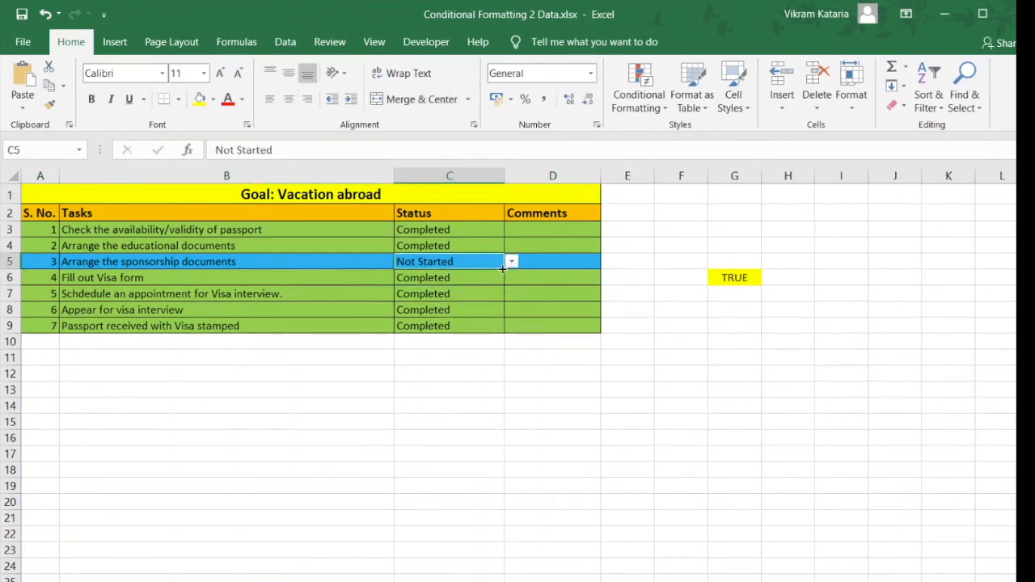
pyautogui.click(511, 262)
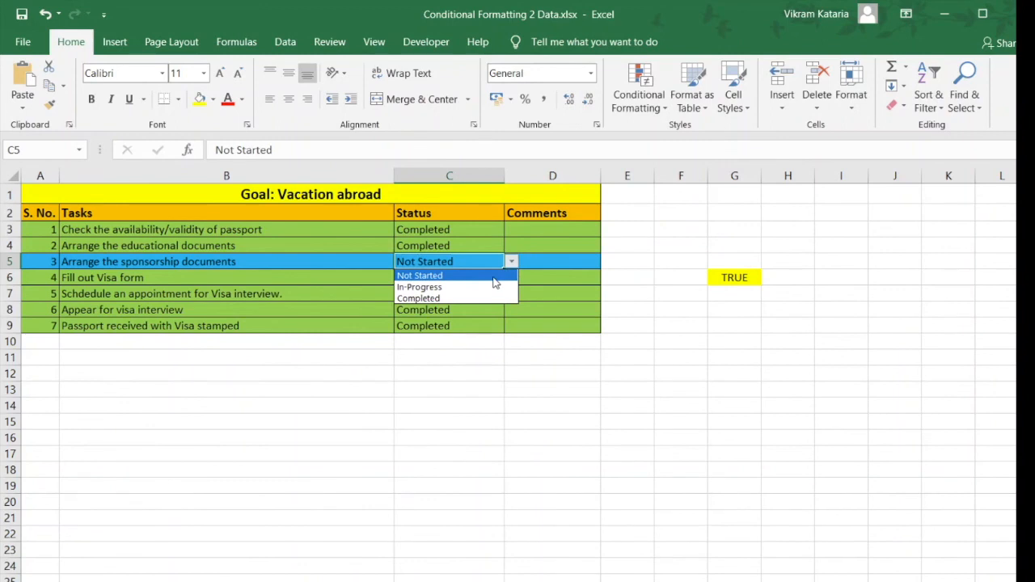
pyautogui.click(487, 299)
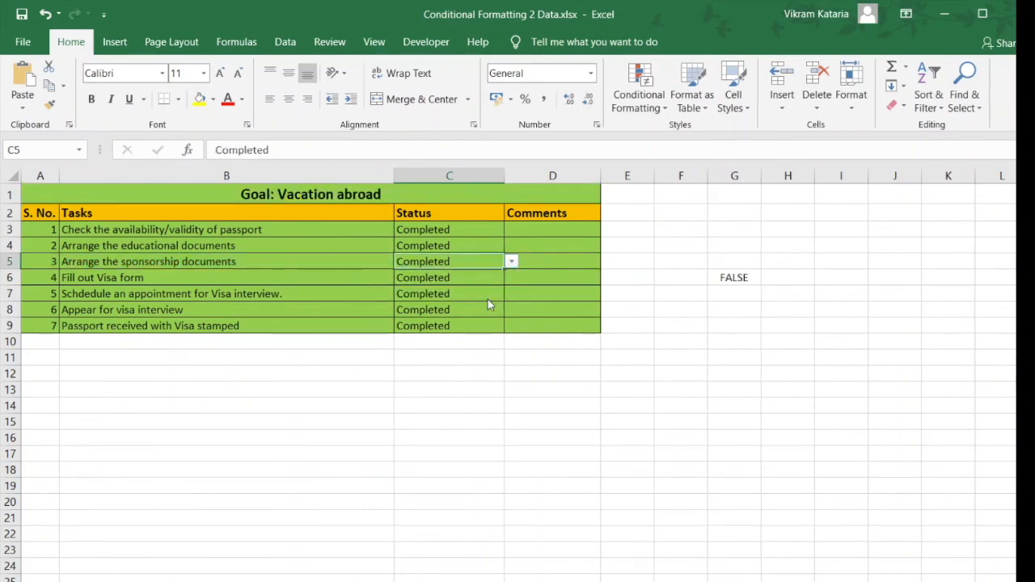
# Set the passport check task's status in C3 to Not Started and fill it down through C9
pyautogui.click(511, 261)
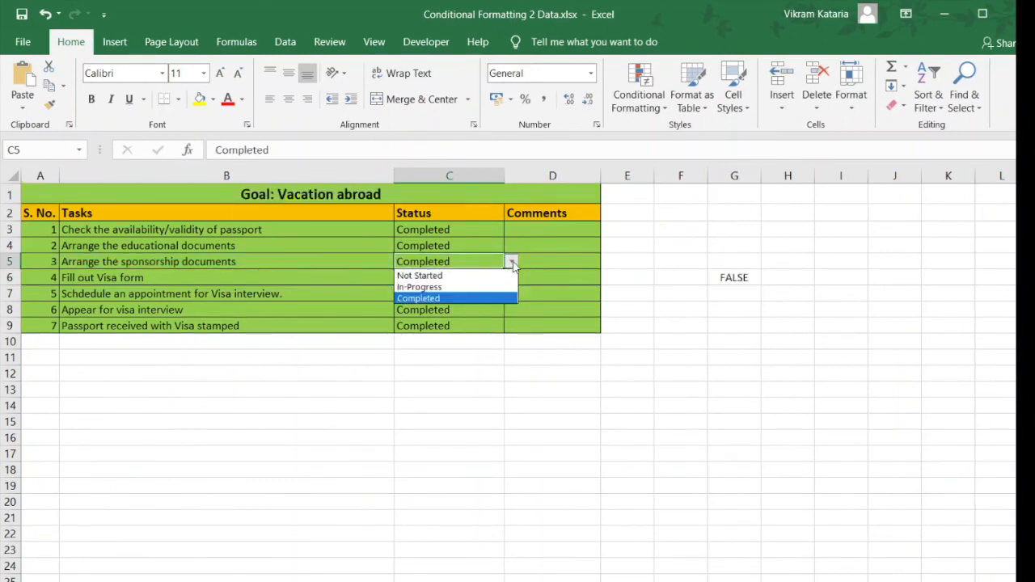
pyautogui.click(492, 229)
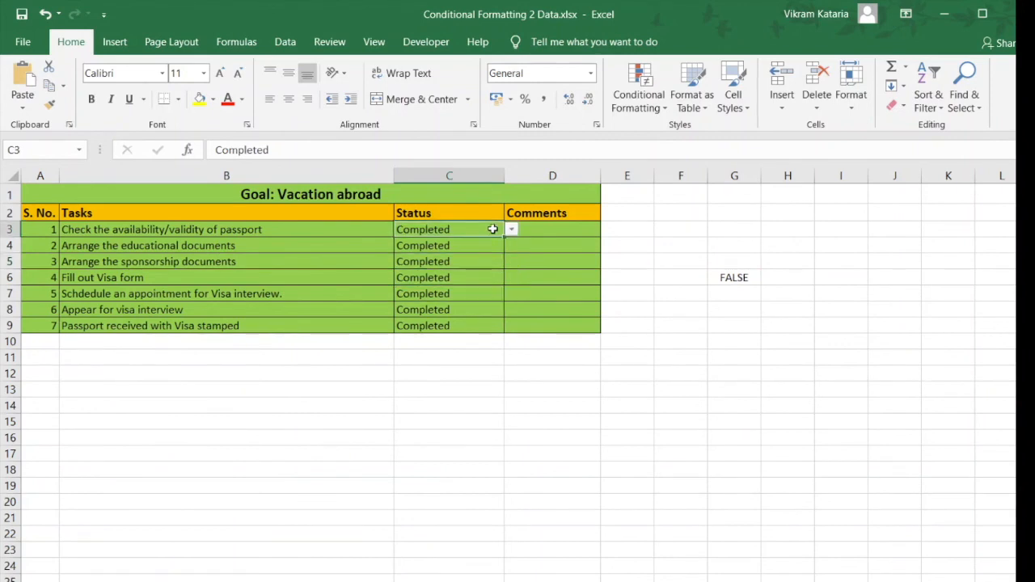
pyautogui.click(511, 230)
pyautogui.press('Escape')
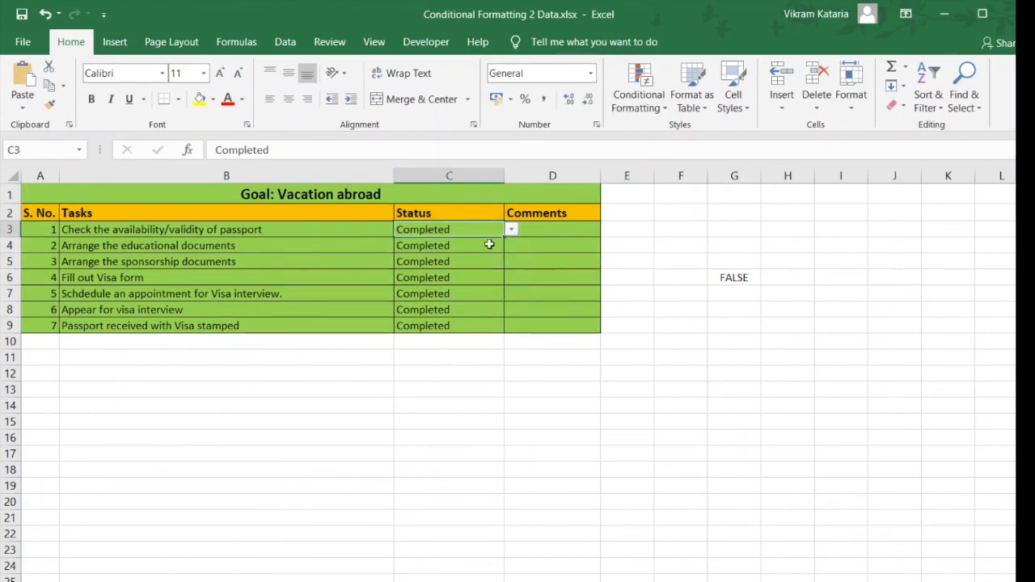
pyautogui.click(489, 244)
pyautogui.moveTo(505, 239); pyautogui.dragTo(499, 333)
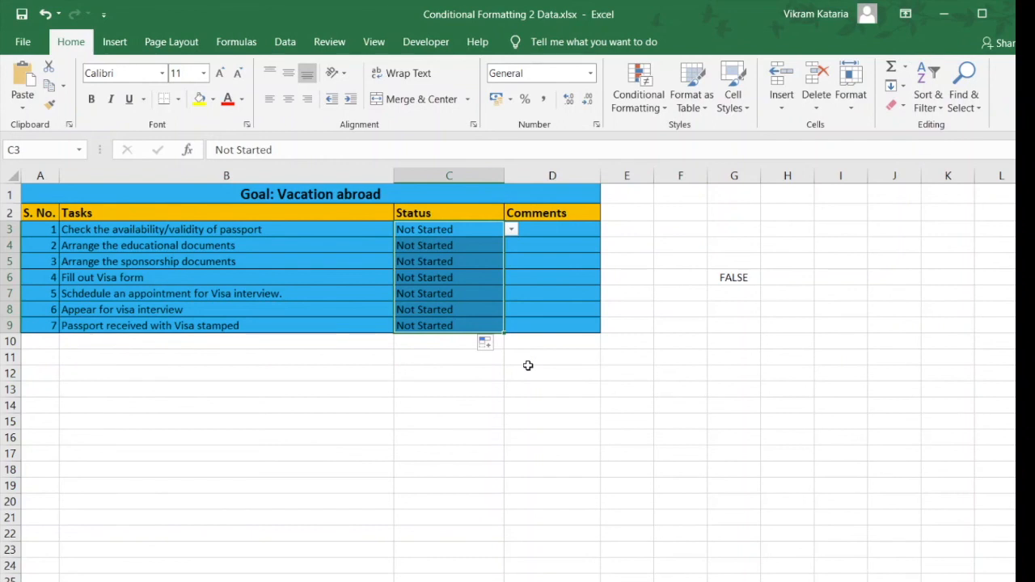
# Choose Not Started from the status options for the educational documents task in C4
pyautogui.press('Down')
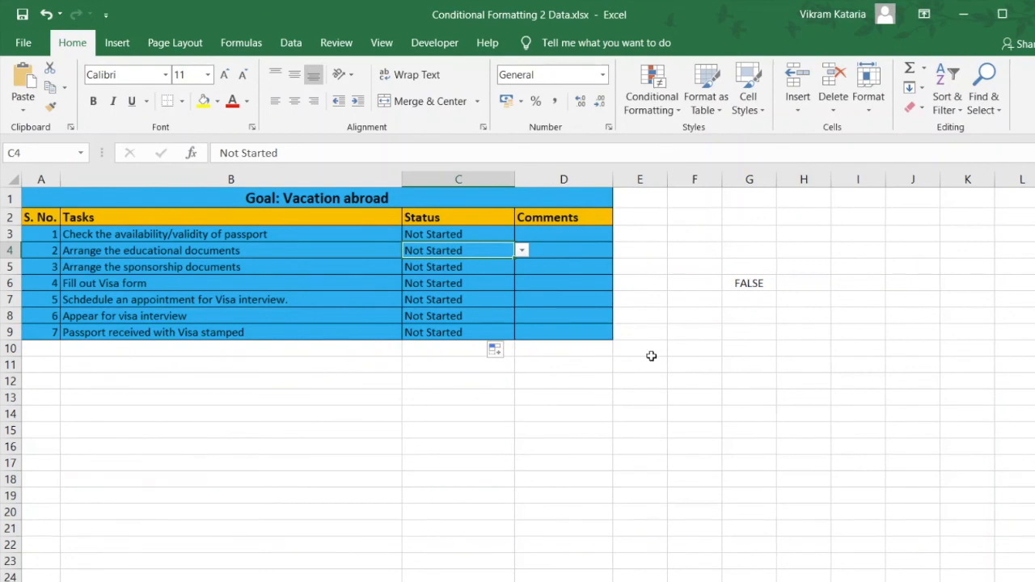
pyautogui.click(523, 251)
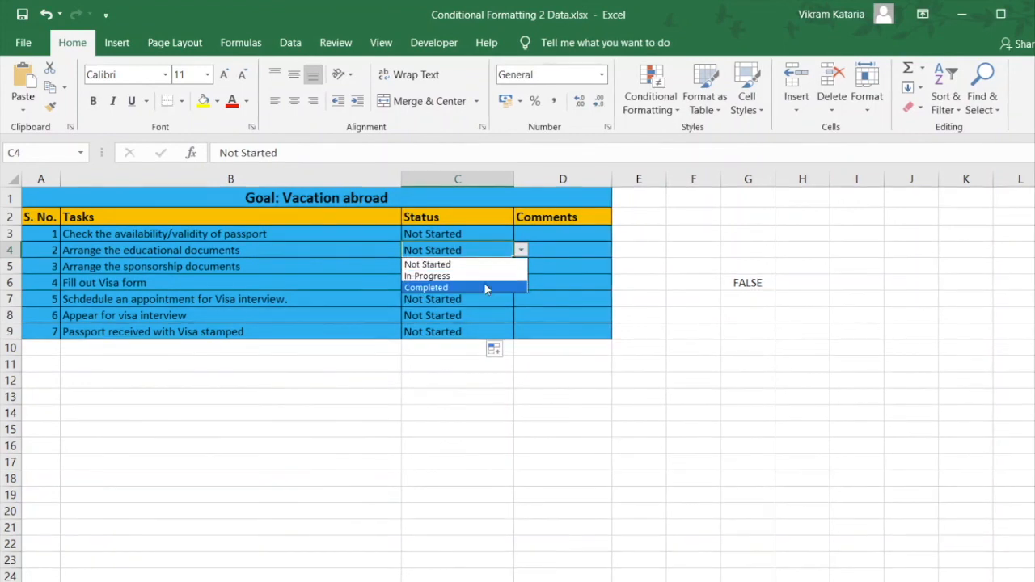
pyautogui.click(492, 265)
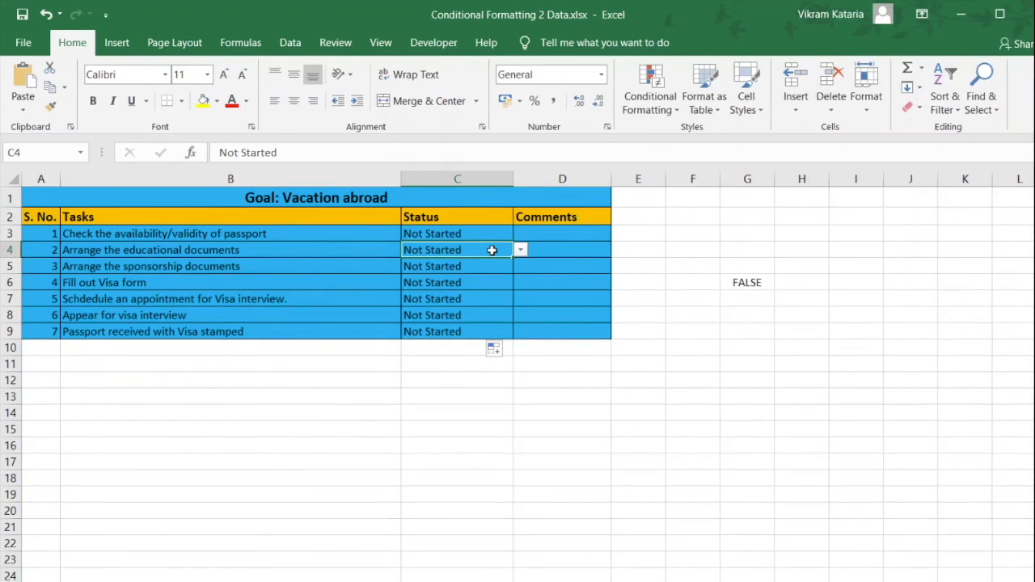